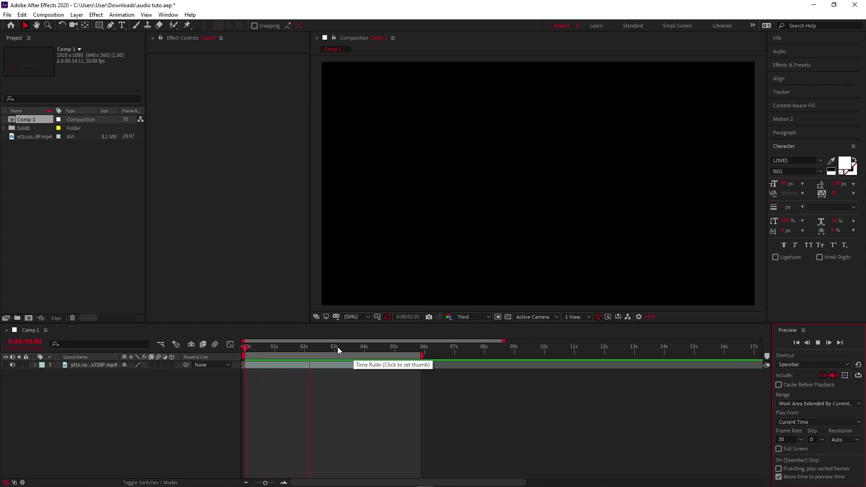
Scrub and preview the song's opening, stopping around the two-second mark.
click(305, 351)
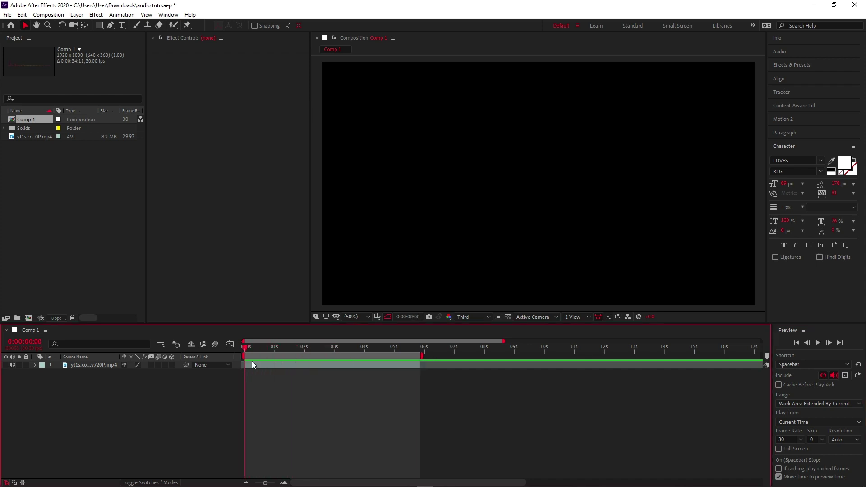
drag(247, 350, 276, 350)
key(space)
Pre-compose the song clip layer with 'Move all attributes into the new composition'.
click(332, 363)
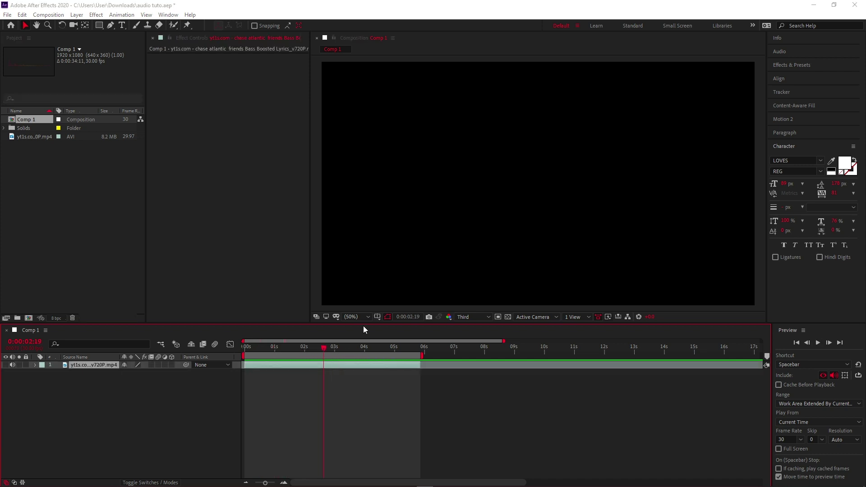
key(ctrl+shift+c)
click(437, 194)
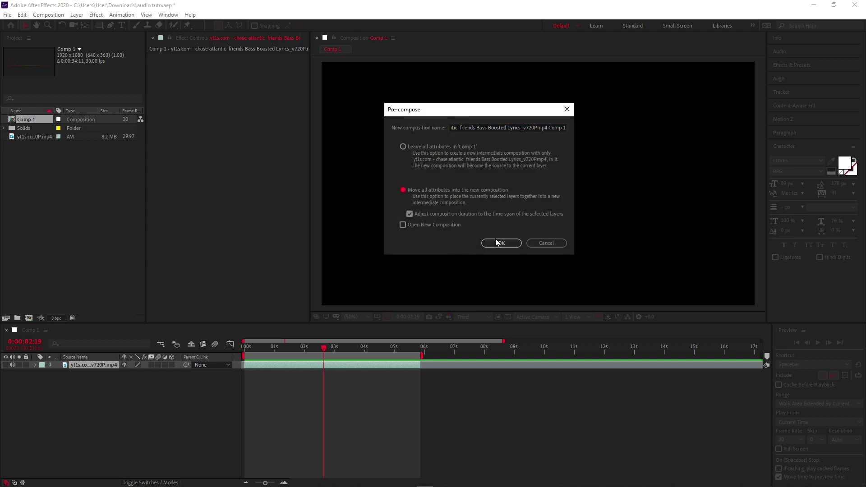
click(506, 242)
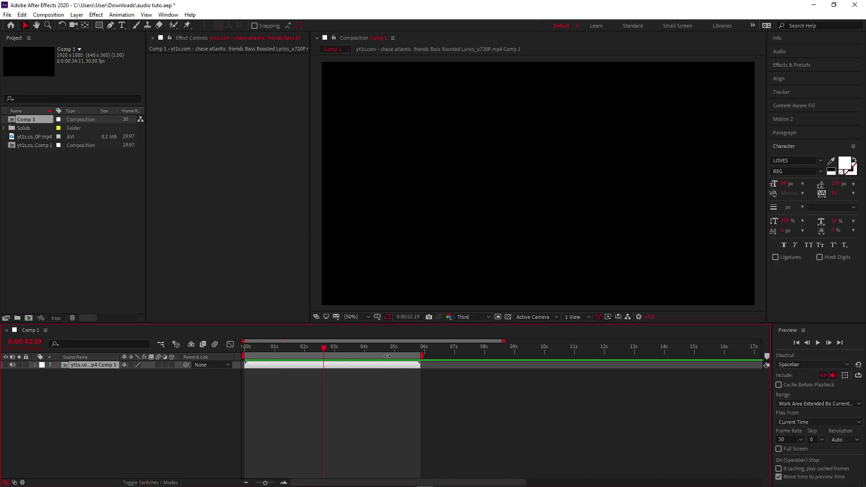
key(equal)
Split the song layer at the current time and preview to pick the glitch start.
key(ctrl+shift+d)
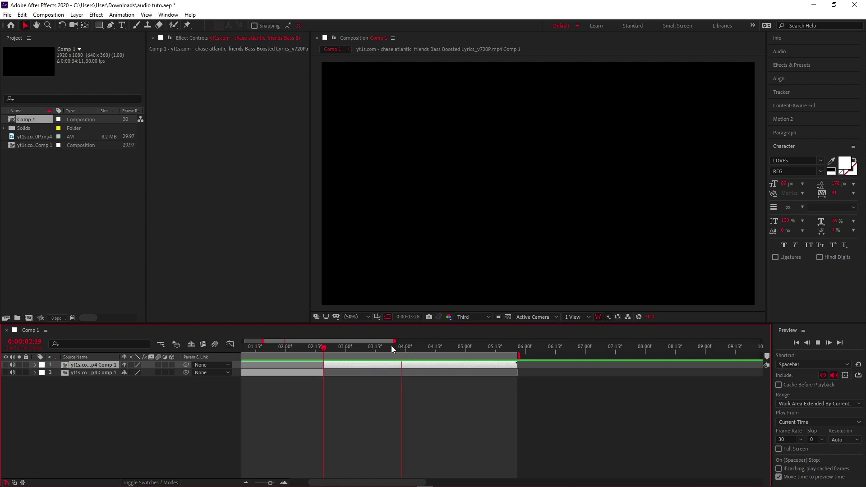
key(ctrl+shift+d)
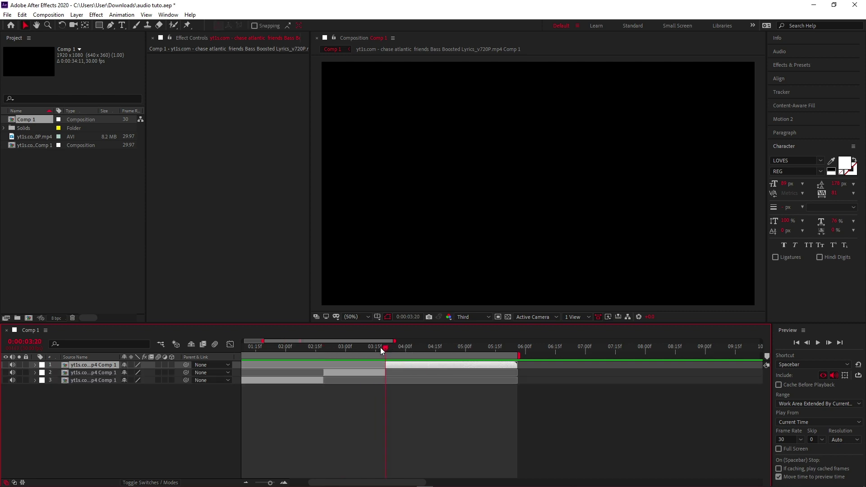
mouse_move(335, 350)
mouse_down()
mouse_move(323, 360)
mouse_move(334, 349)
mouse_up()
click(328, 380)
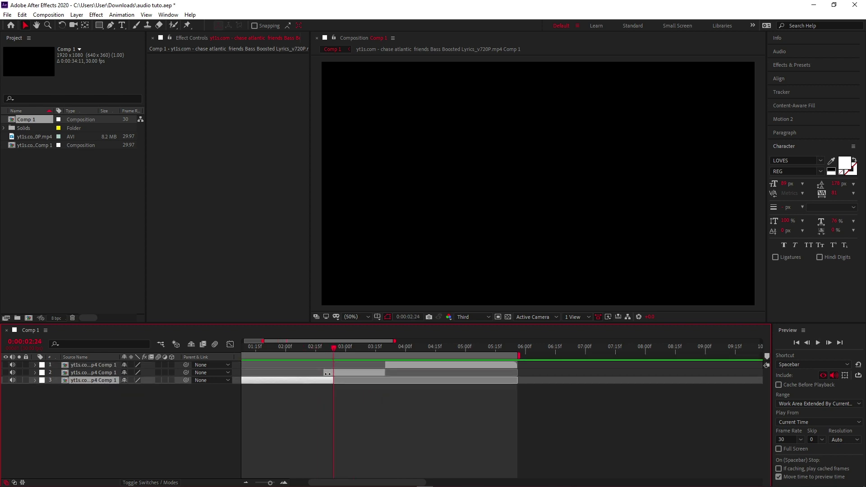
click(336, 371)
key(space)
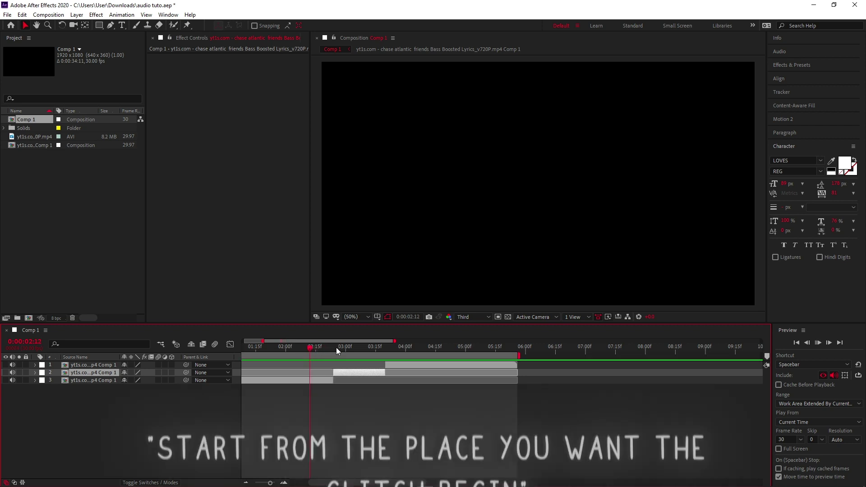
click(353, 350)
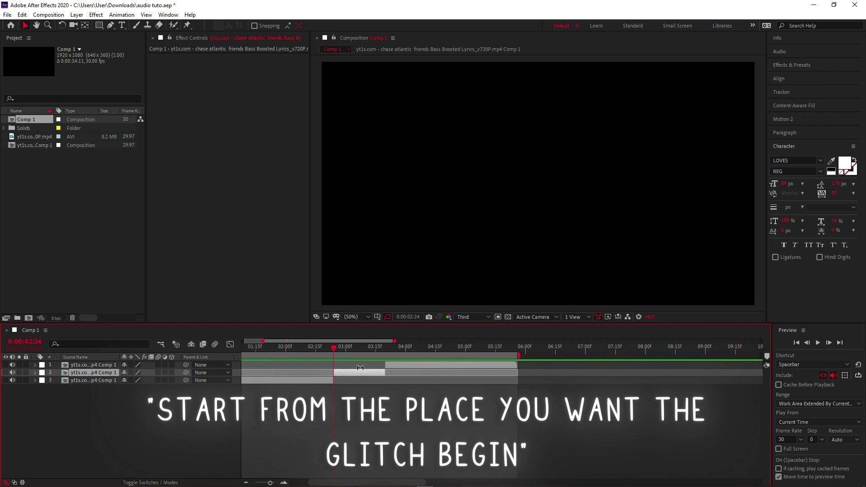
Cut the middle piece into successive one-frame slices up to about 0:00:03:19.
key(Page_Down)
key(ctrl+shift+d)
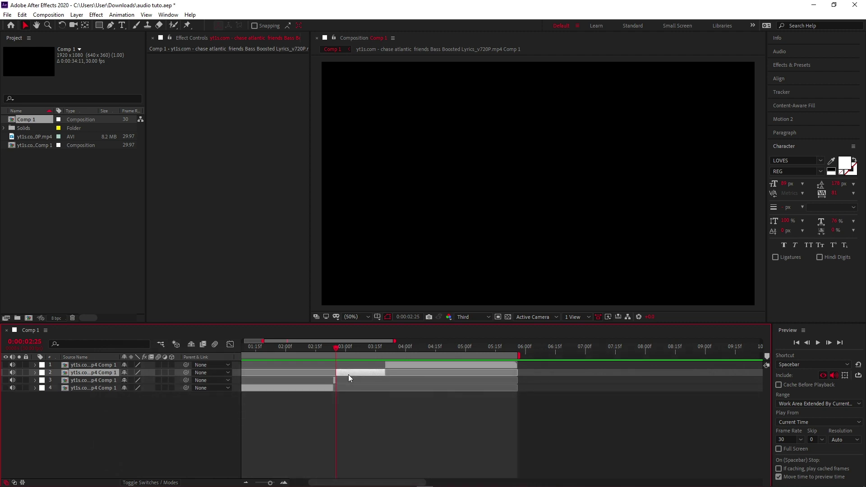
key(equal)
key(ctrl+shift+d)
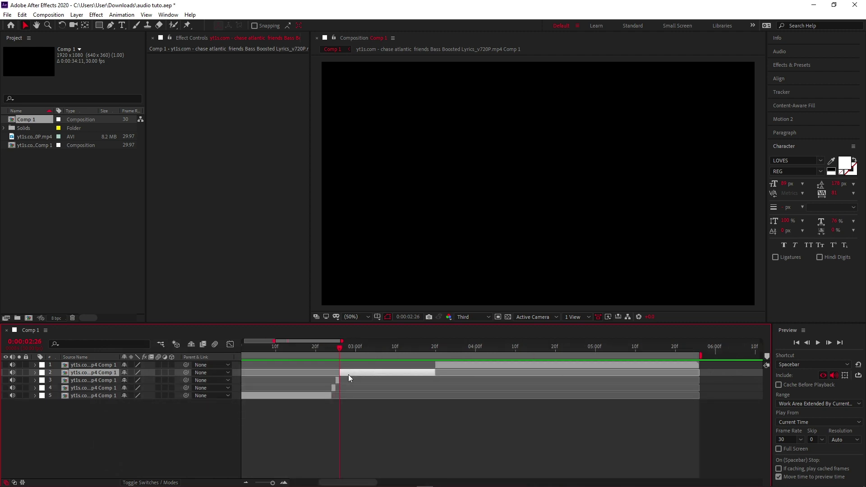
key(ctrl+shift+d)
key(ctrl+shift+d)
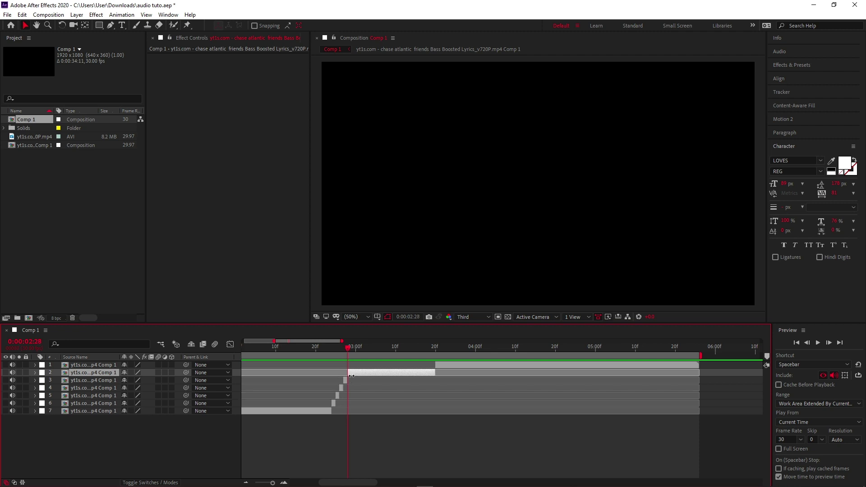
key(Page_Down)
key(ctrl+shift+d)
key(ctrl+shift+d)
key(Page_Down)
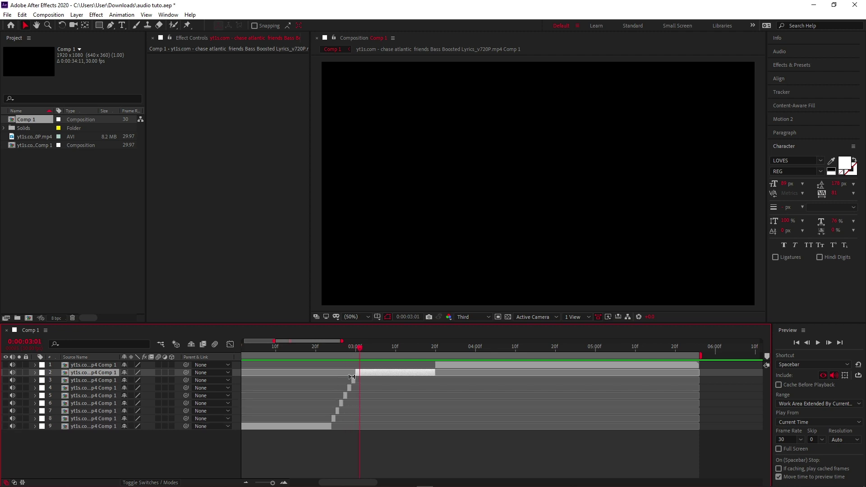
key(ctrl+shift+d)
key(ctrl+shift+d)
key(Page_Down)
key(ctrl+shift+d)
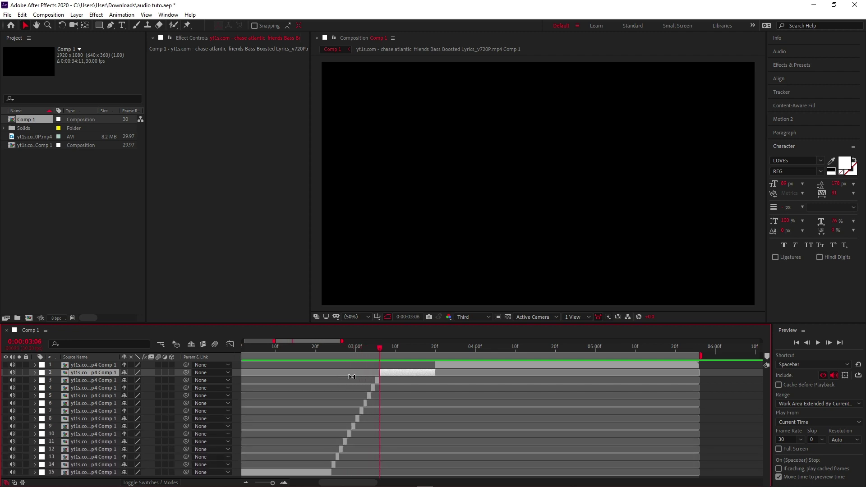
key(Page_Down)
key(ctrl+shift+d)
key(Page_Down)
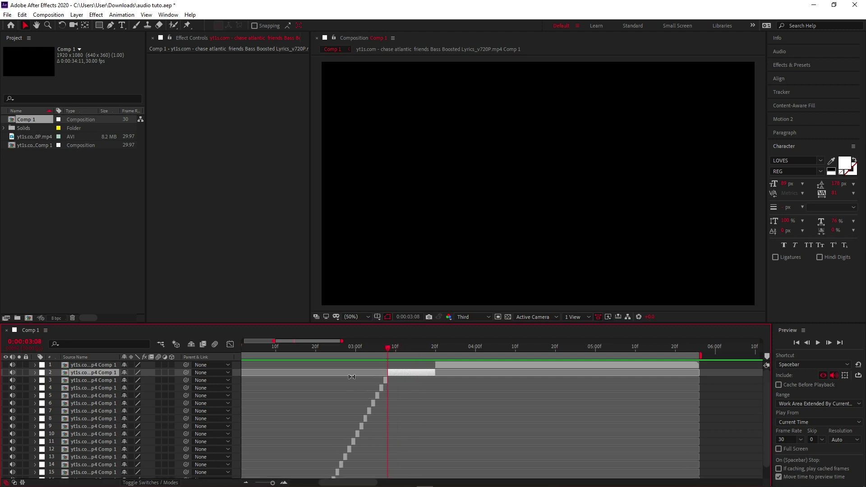
key(ctrl+shift+d)
key(Page_Down)
key(ctrl+shift+d)
key(Page_Down)
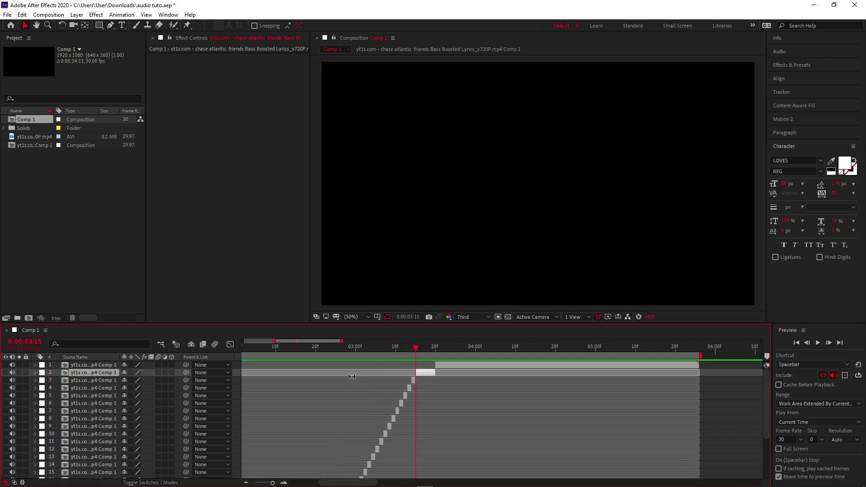
key(ctrl+shift+d)
key(Page_Down)
key(ctrl+shift+d)
key(Page_Down)
key(ctrl+shift+d)
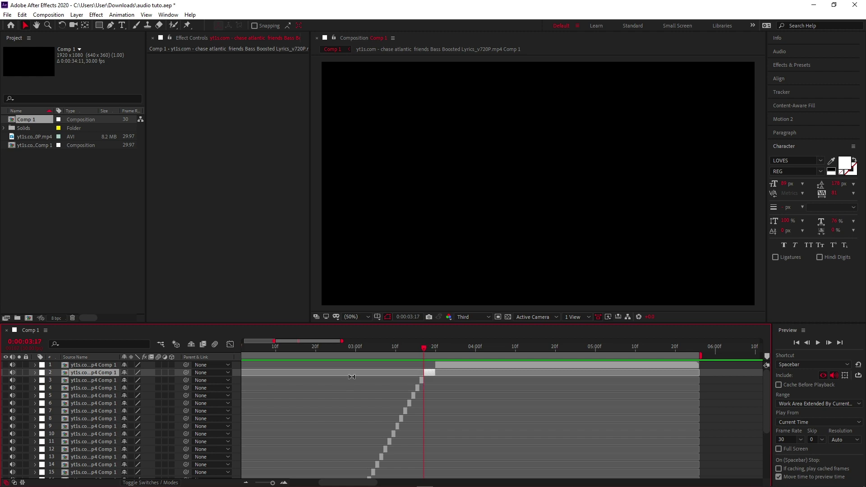
key(Page_Down)
key(ctrl+shift+d)
Select alternating slice layers in Comp 1's timeline, then reselect only the top layers.
scroll(330, 421, down, 5)
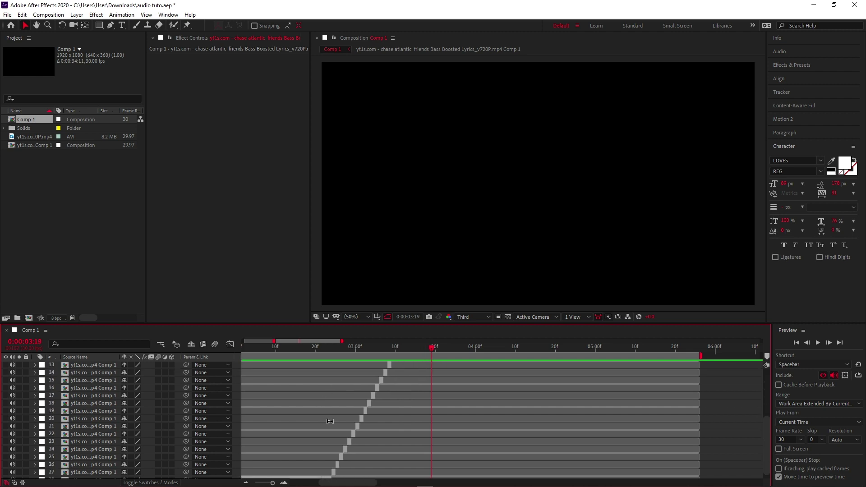
click(335, 459)
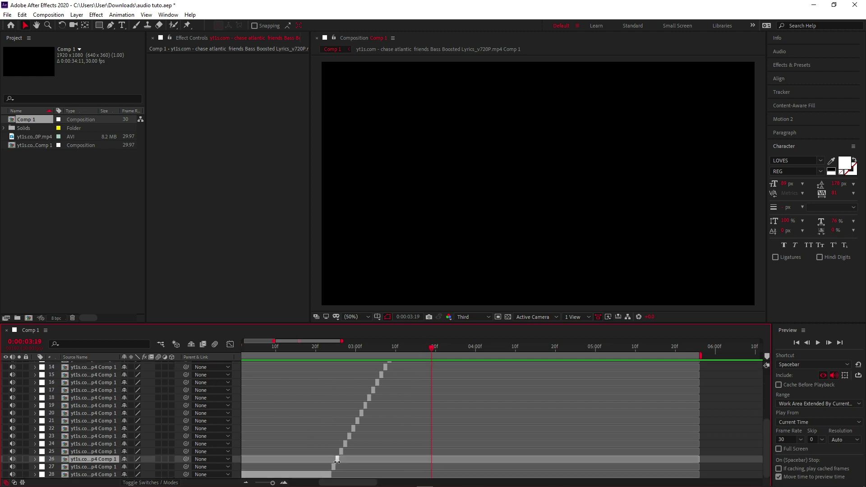
ctrl+click(341, 451)
ctrl+click(348, 444)
ctrl+click(342, 451)
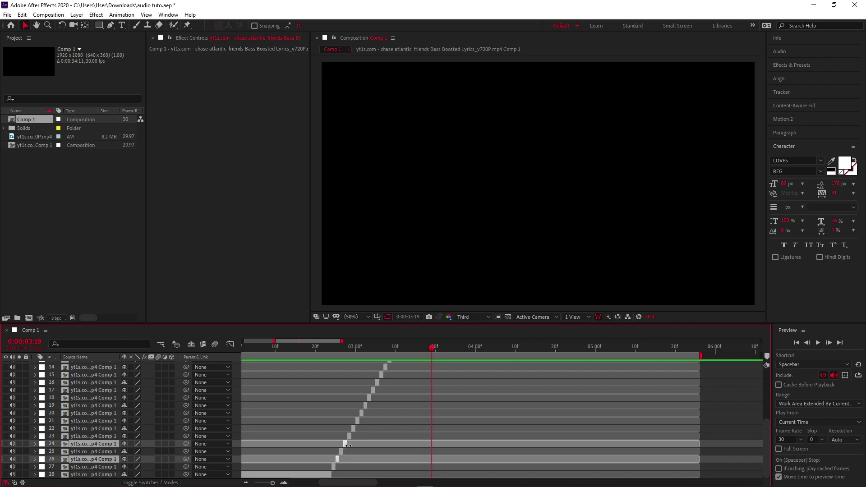
ctrl+click(353, 429)
ctrl+click(361, 413)
ctrl+click(368, 397)
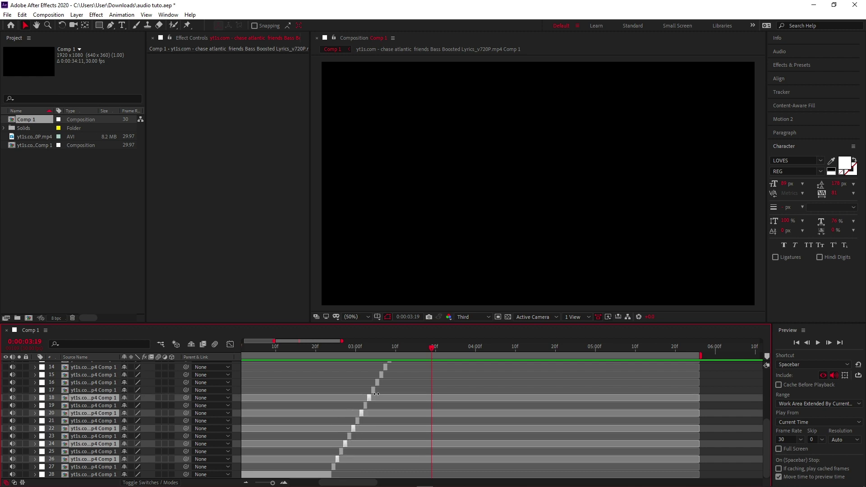
ctrl+click(377, 383)
scroll(383, 387, up, 1)
ctrl+click(386, 389)
scroll(386, 390, up, 2)
ctrl+click(393, 406)
ctrl+click(409, 382)
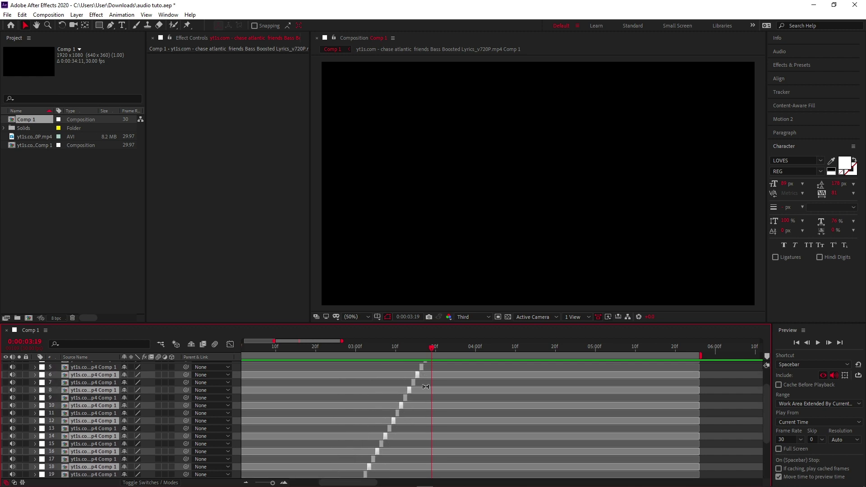
scroll(414, 382, up, 1)
ctrl+click(425, 382)
scroll(435, 368, up, 1)
click(431, 366)
key(minus)
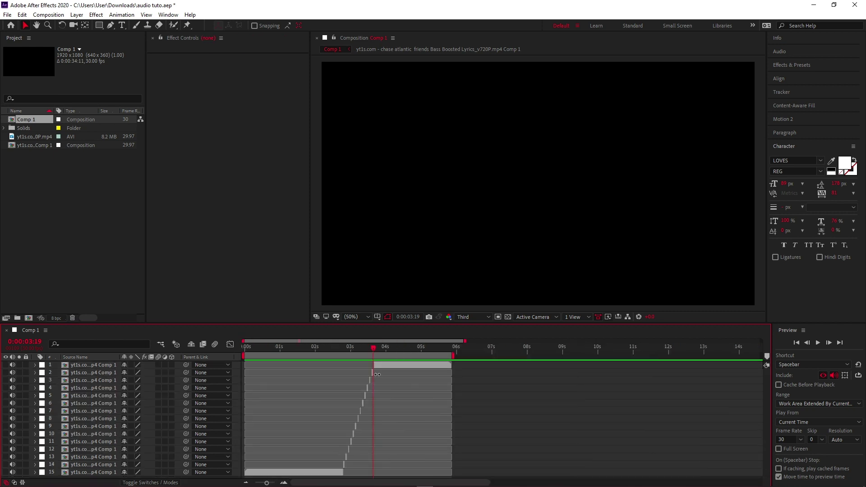
click(283, 371)
Pre-compose all slice layers into Pre-comp 1 and play back the glitched song.
key(ctrl+a)
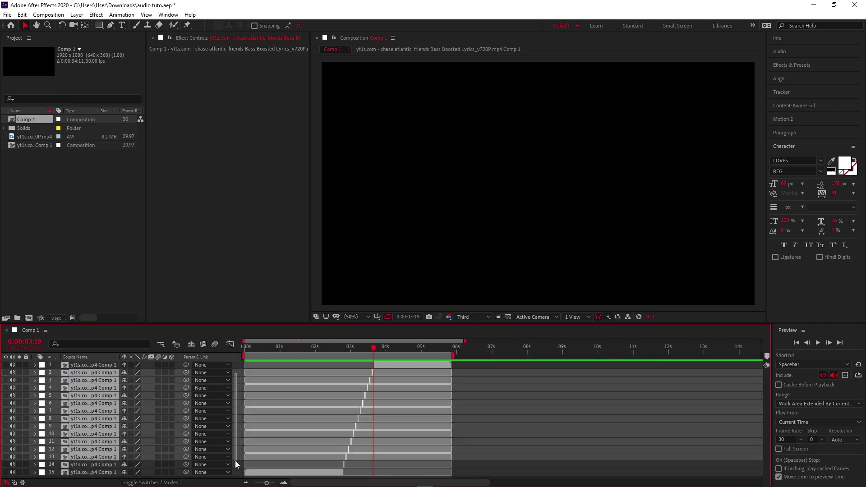
key(ctrl+shift+c)
click(500, 240)
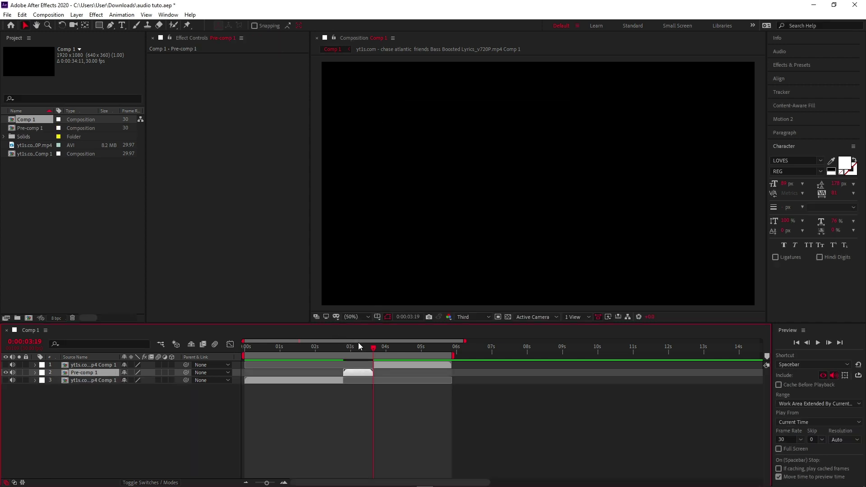
key(Home)
key(space)
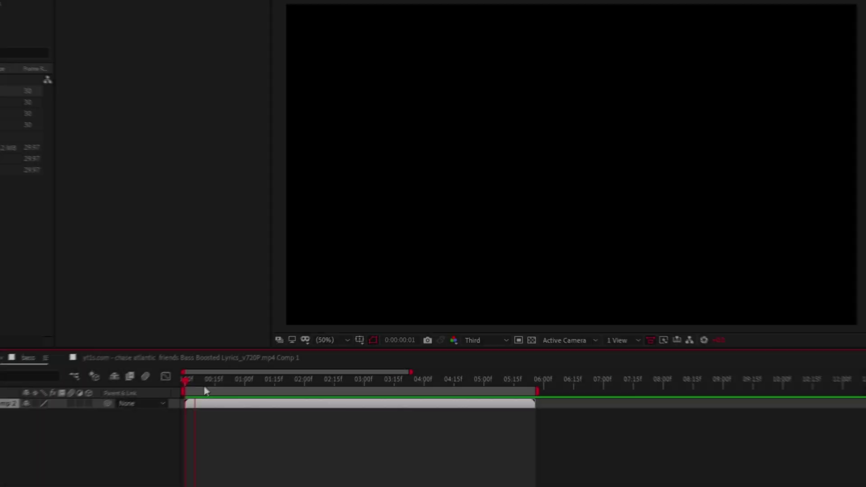
Apply Bass & Treble to the song layer with both levels at -100 and preview.
key(ctrl+space)
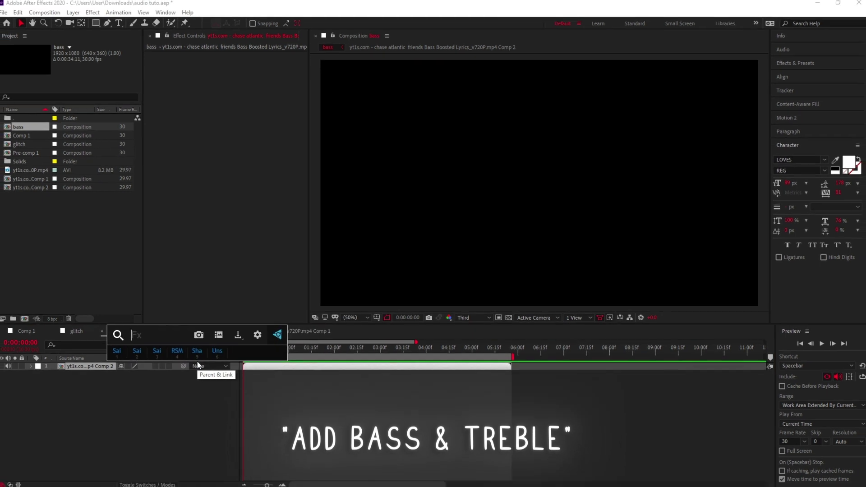
text(bass)
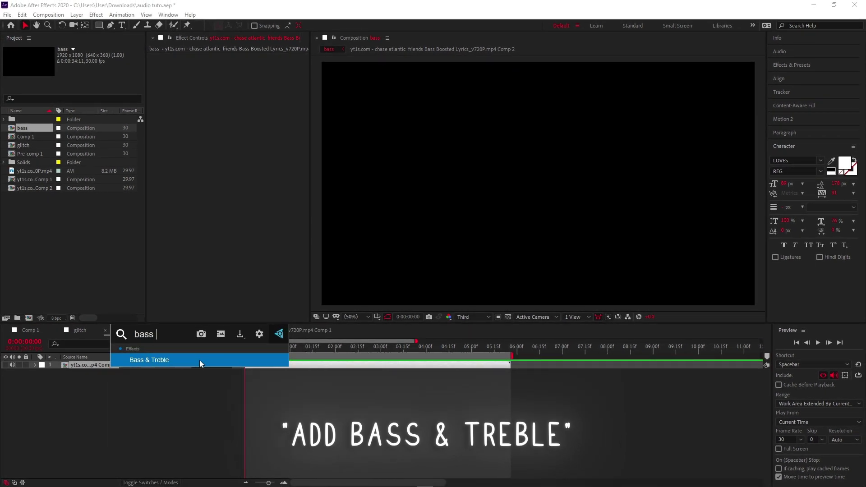
click(199, 359)
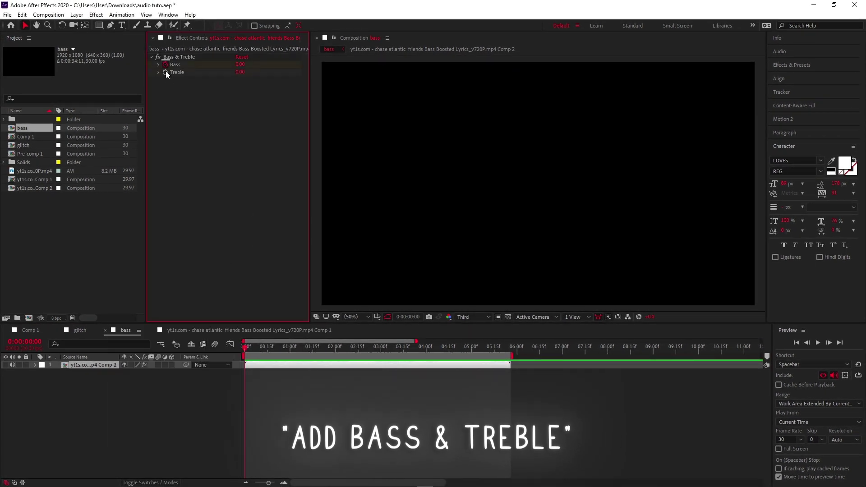
mouse_move(240, 65)
mouse_down()
mouse_move(208, 65)
mouse_move(212, 77)
mouse_up()
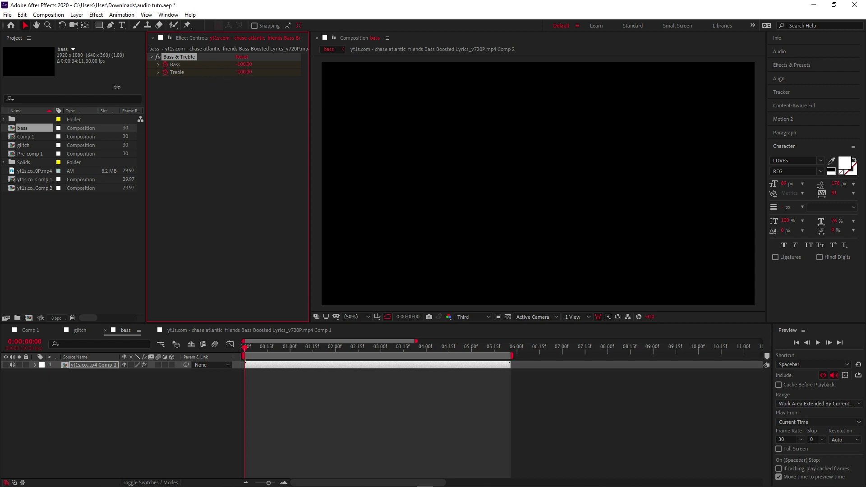
click(304, 371)
key(space)
key(equal)
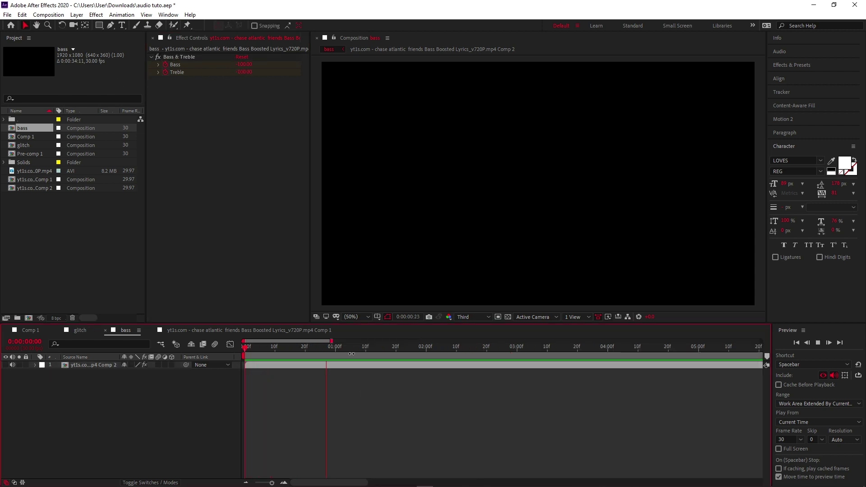
Set Bass to 0 and move the current time to two seconds.
click(243, 64)
text(0)
key(Return)
key(space)
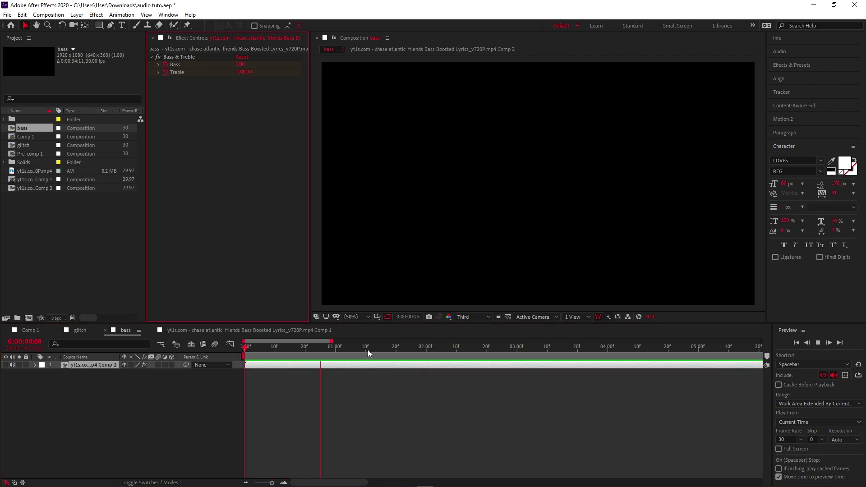
click(428, 348)
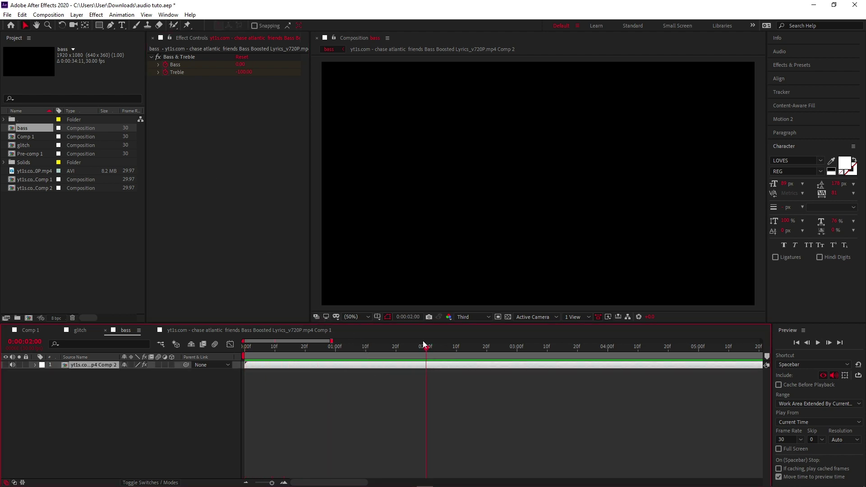
Keyframe Treble at 0 at the two-second mark and select the keyframes.
key(u)
click(13, 388)
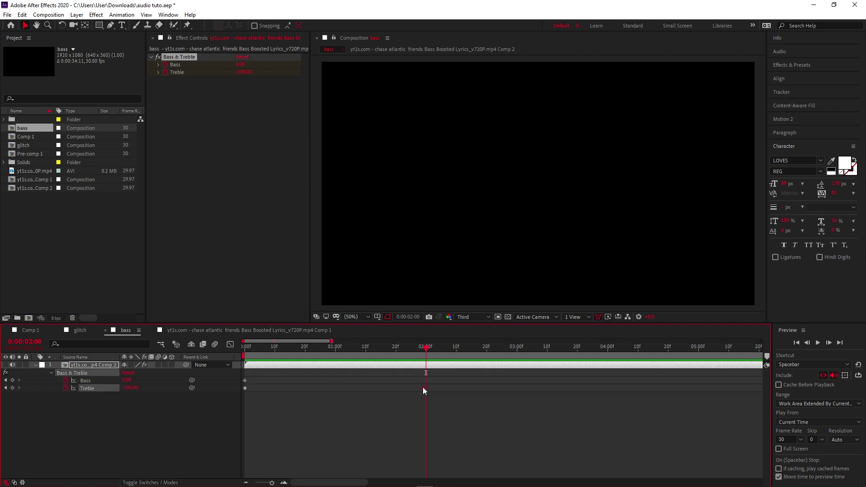
click(131, 388)
text(0)
key(Return)
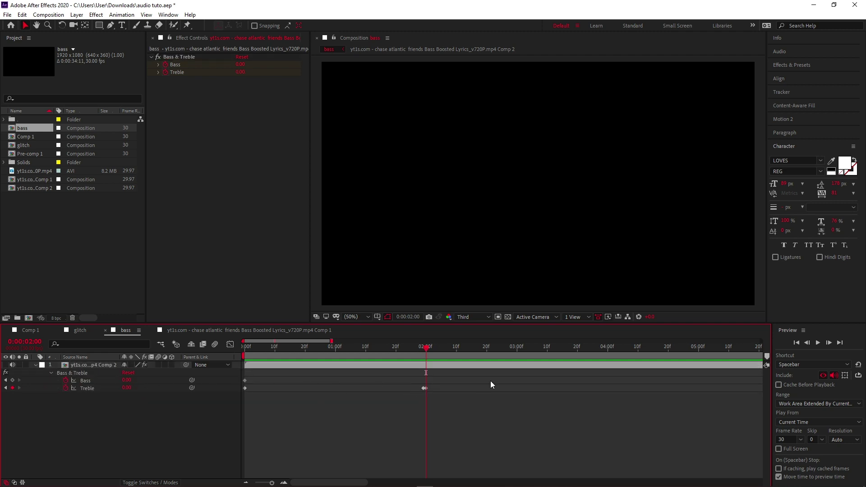
drag(490, 380, 248, 395)
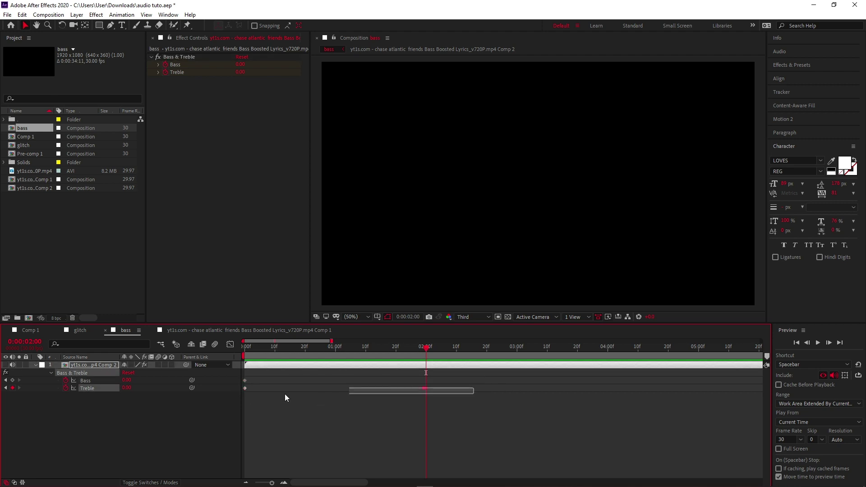
Easy-ease the keyframes, then remove Treble's animation by turning off its stopwatch.
key(F9)
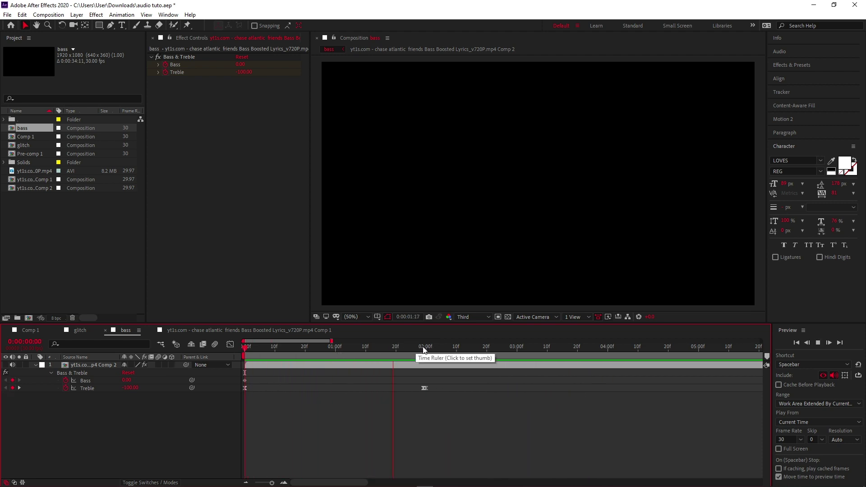
drag(444, 394, 235, 399)
click(66, 387)
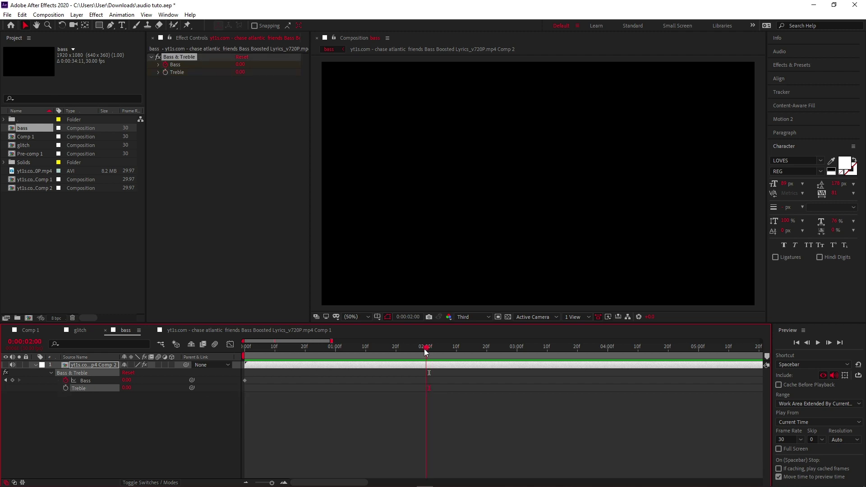
Keyframe Bass at 0 at 2:00 and -100 at 1:29, then preview.
click(12, 380)
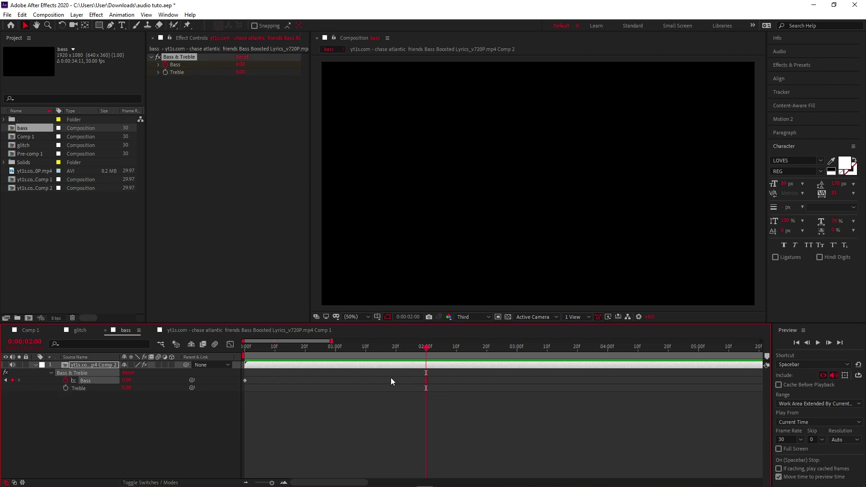
click(5, 380)
drag(123, 380, 81, 380)
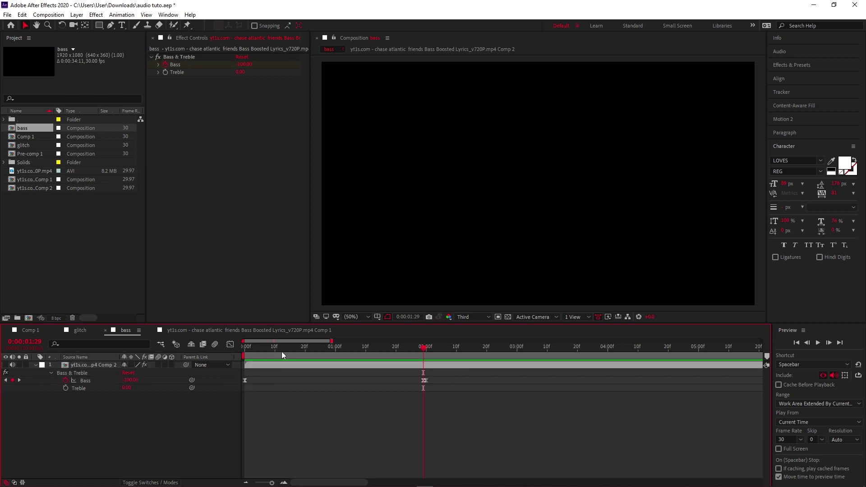
key(Home)
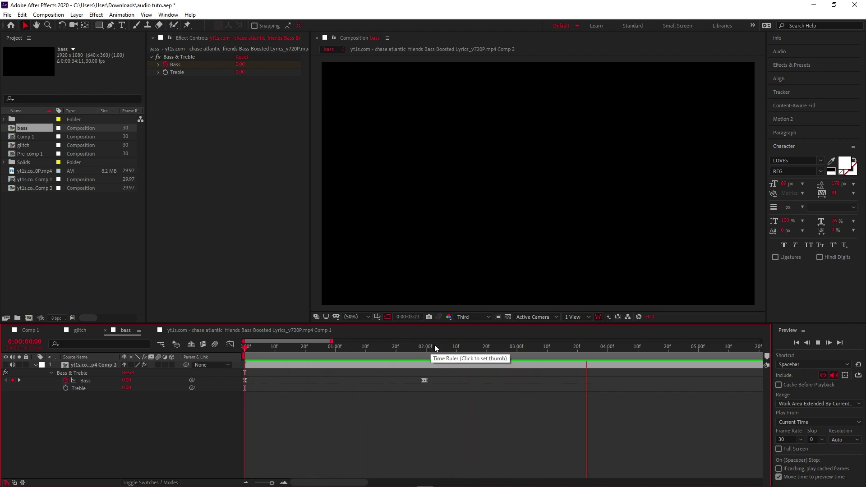
key(minus)
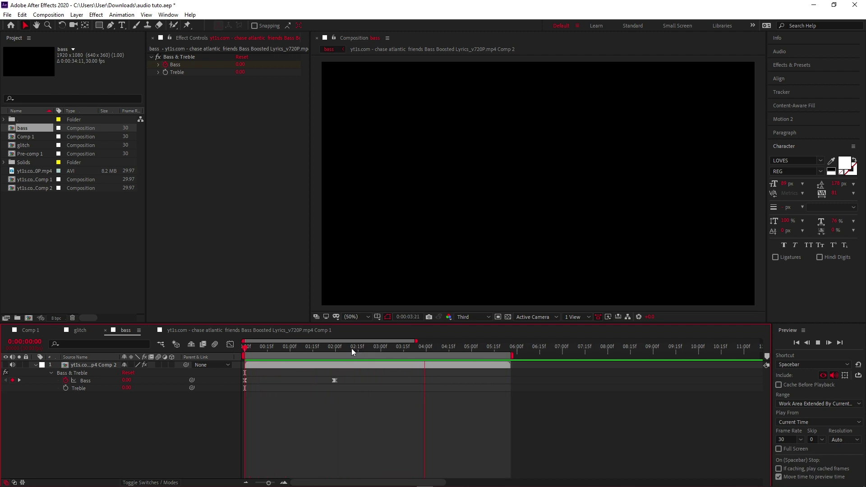
click(350, 348)
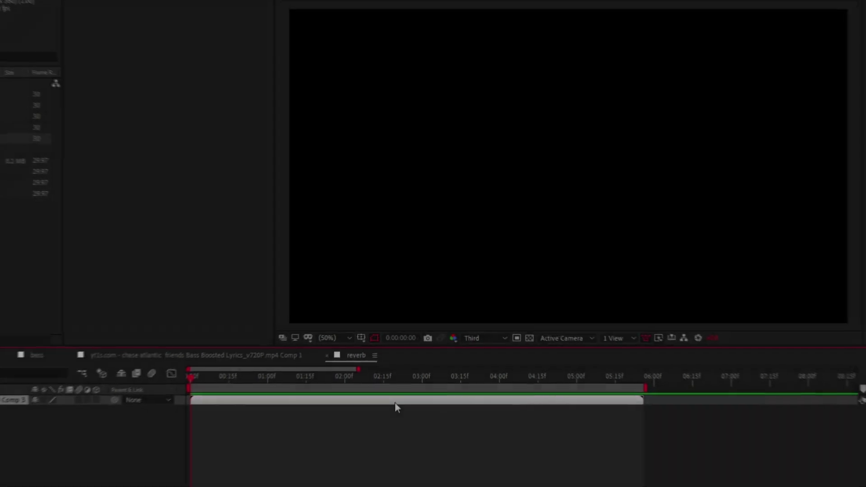
Apply the Reverb effect to the song layer via effect search 'reve'.
key(ctrl+space)
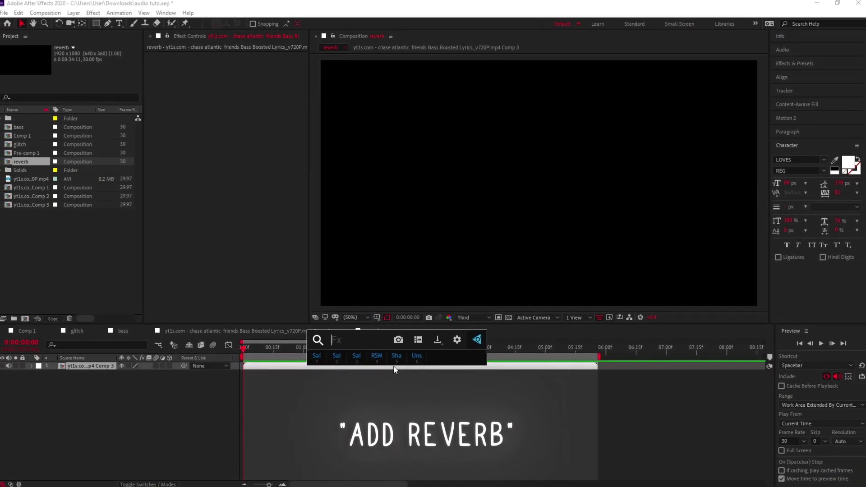
text(reve)
key(Return)
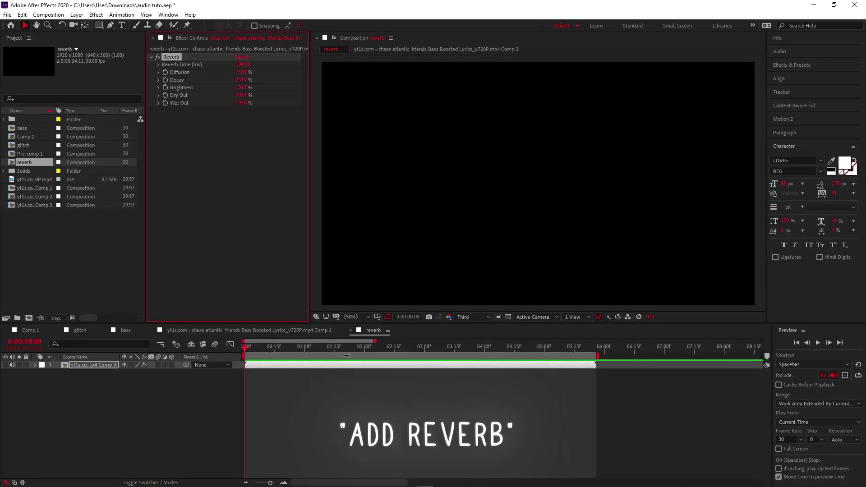
click(304, 356)
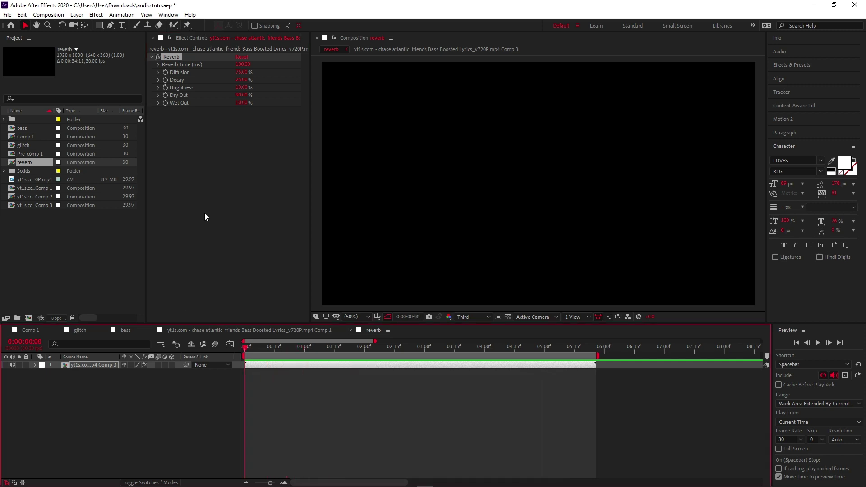
Set Reverb Time 112, Diffusion 87, Decay 30 and Brightness 19.
click(241, 65)
text(2)
key(Return)
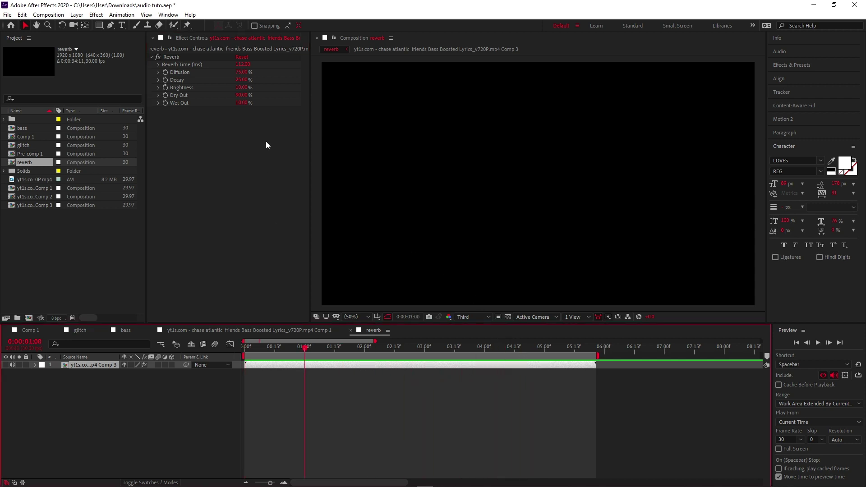
click(243, 72)
text(87)
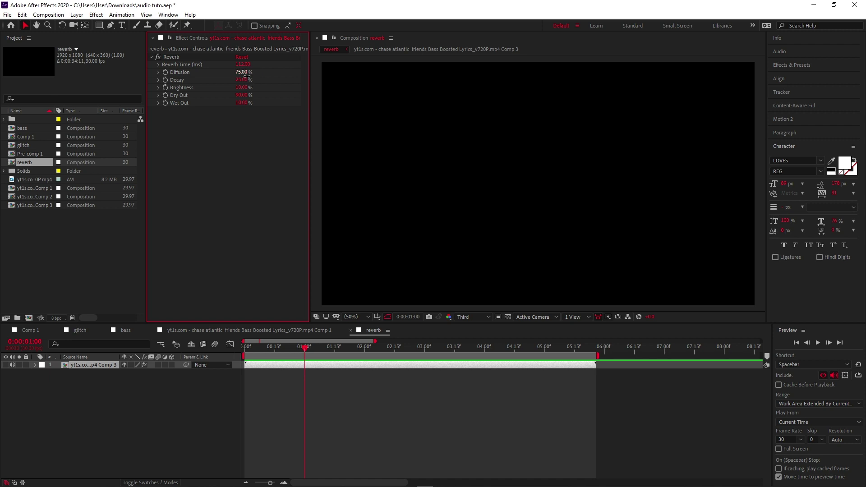
key(Tab)
text(30)
key(Return)
drag(250, 88, 255, 89)
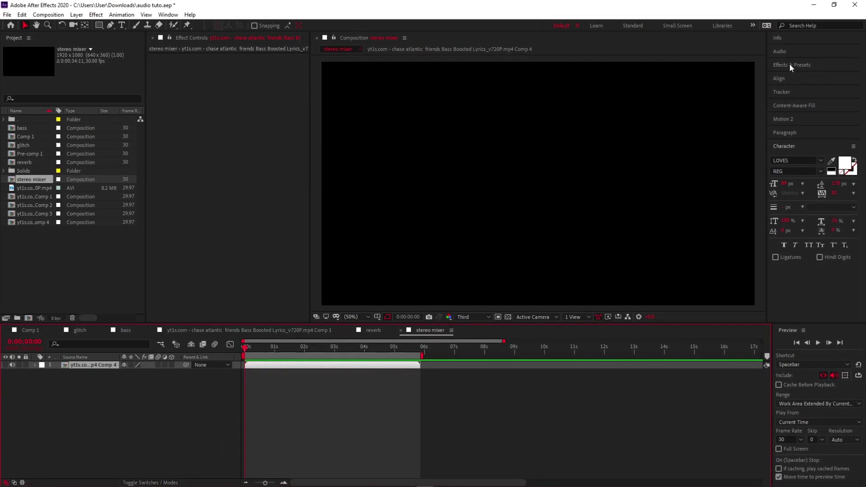
Apply Audio > Stereo Mixer to the song layer and move the current time to about 2:22.
click(788, 65)
click(771, 102)
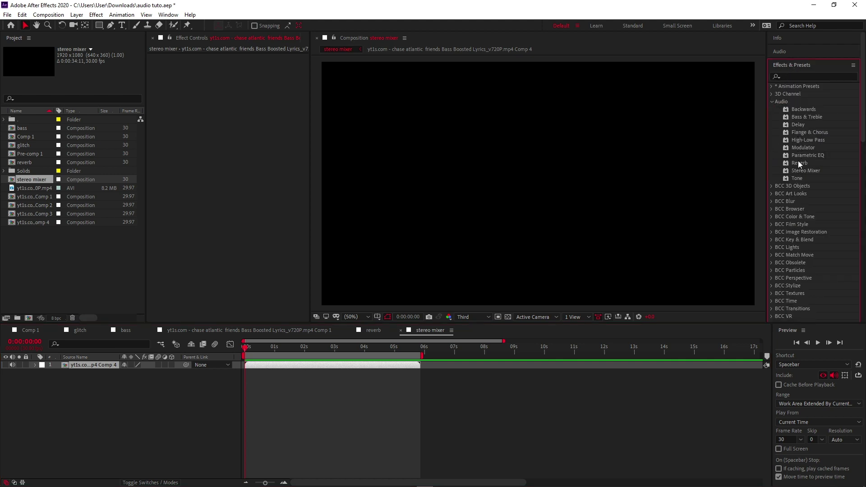
mouse_move(797, 170)
mouse_down()
mouse_move(331, 367)
mouse_move(318, 364)
mouse_up()
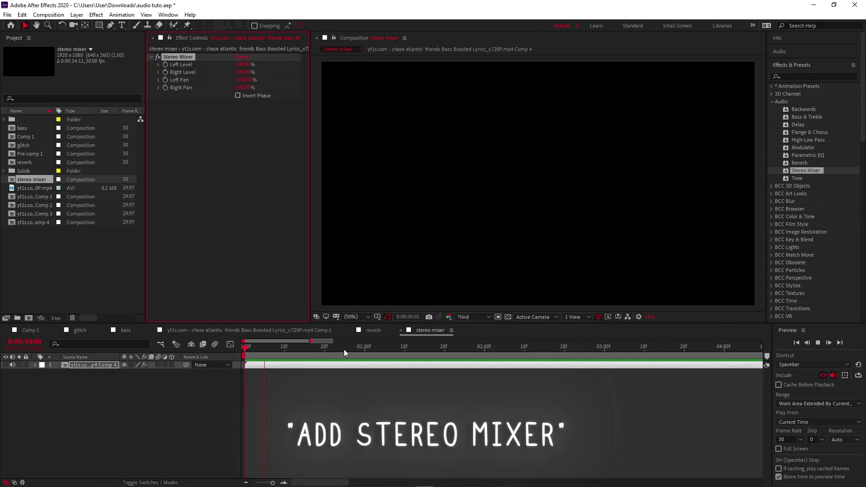
scroll(356, 347, down, 2)
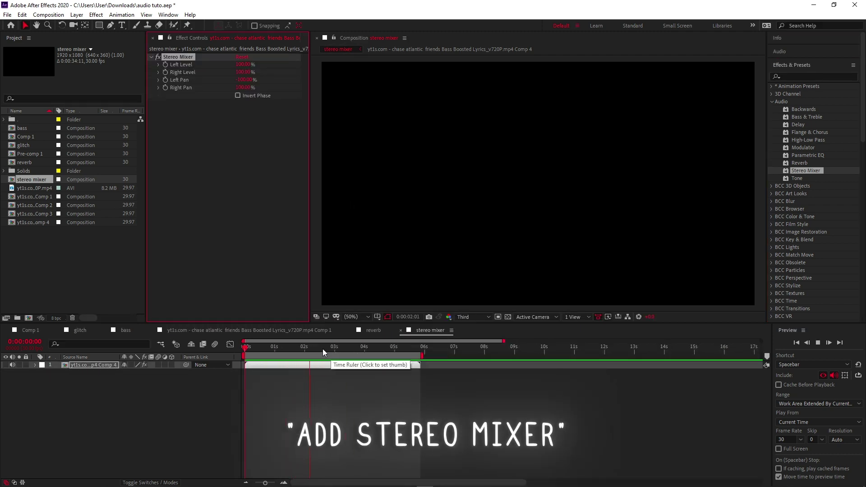
click(326, 348)
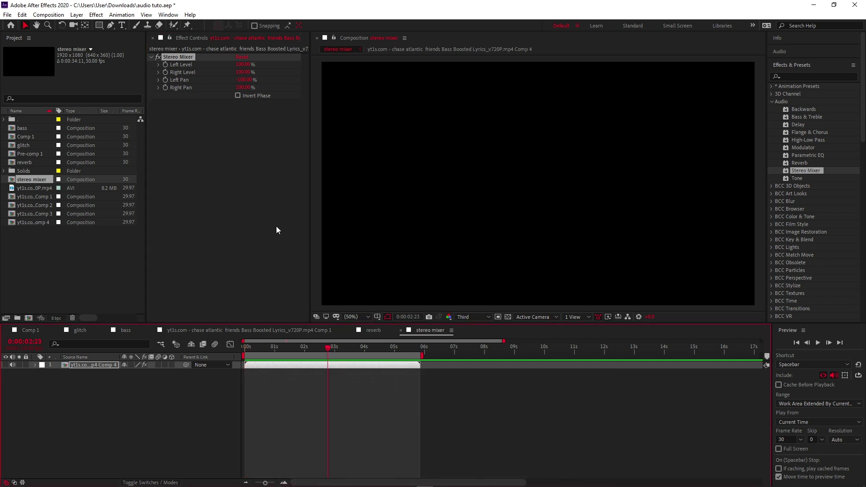
Keyframe Left and Right Pan, set Right Pan to 0 at 2:25, and easy-ease the pan keyframes.
click(165, 80)
click(165, 88)
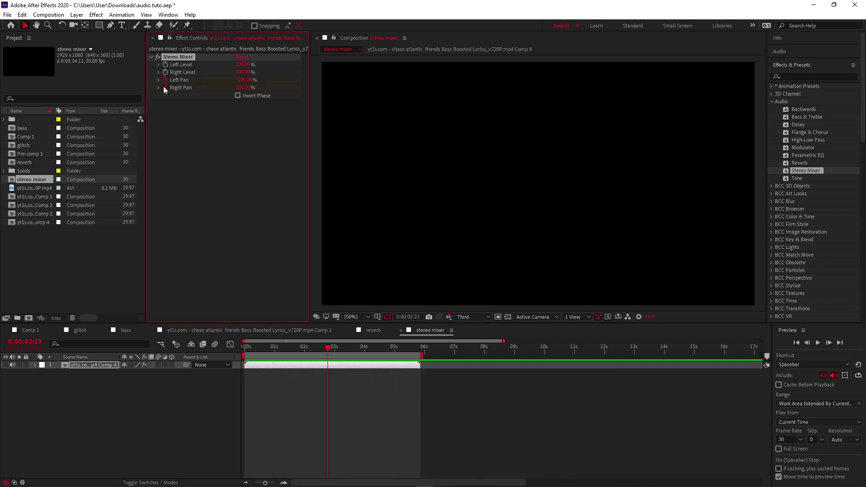
key(u)
scroll(336, 343, up, 3)
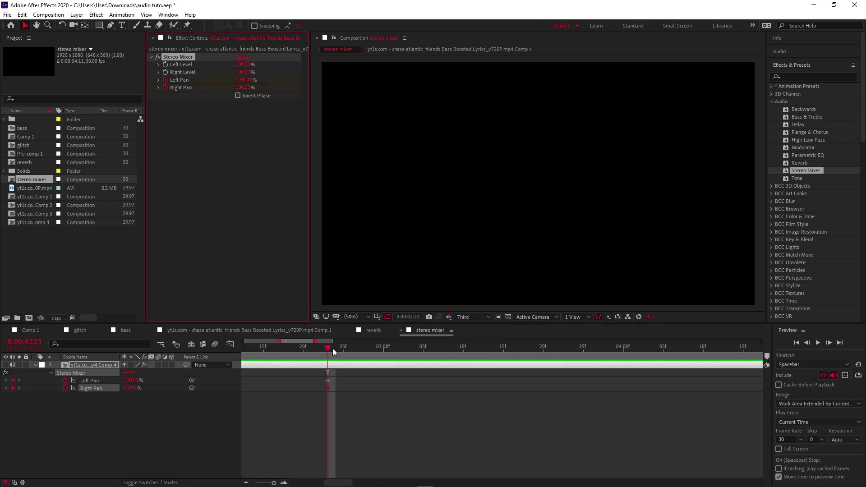
click(343, 348)
click(179, 395)
click(130, 388)
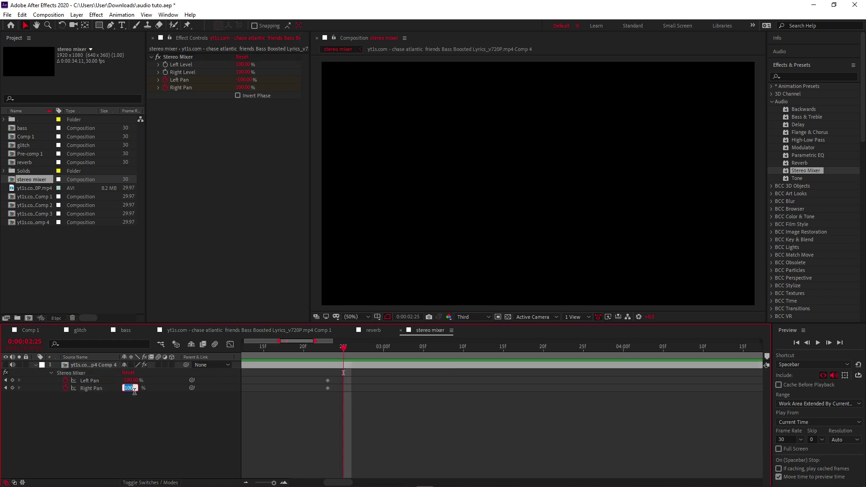
text(0)
key(Return)
drag(353, 377, 348, 392)
key(F9)
Add a Left Pan keyframe and paste the pan keyframe pair at 3:04.
click(11, 380)
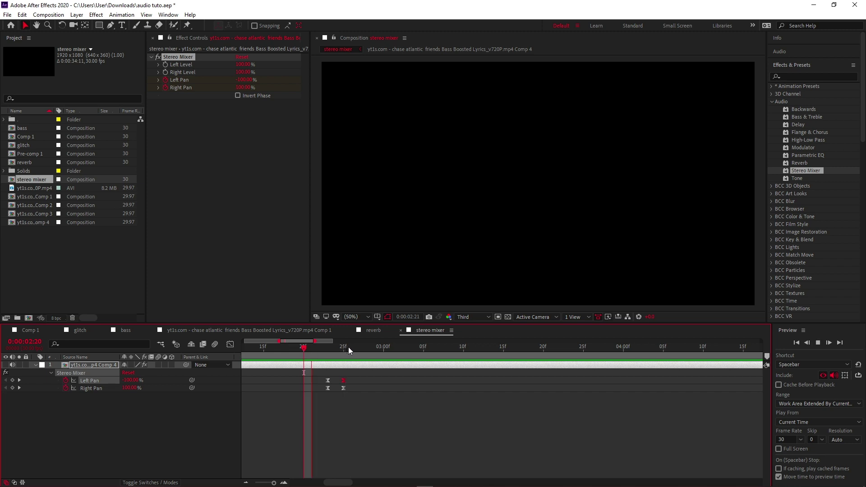
key(space)
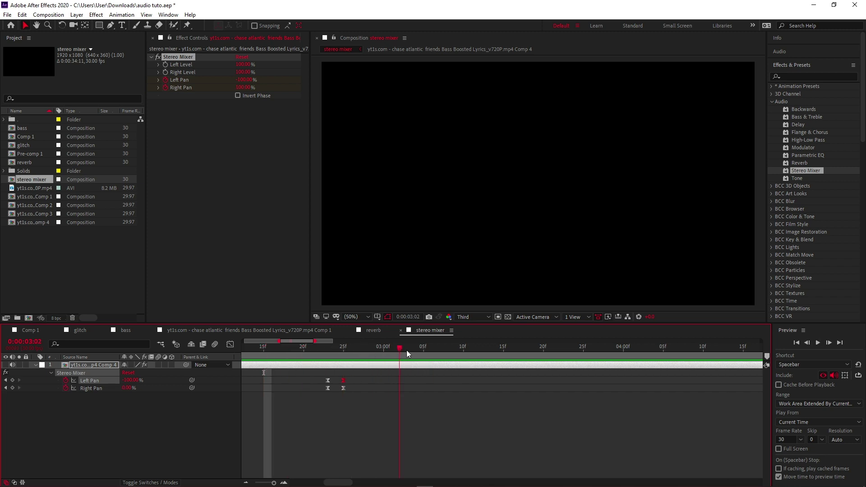
click(416, 347)
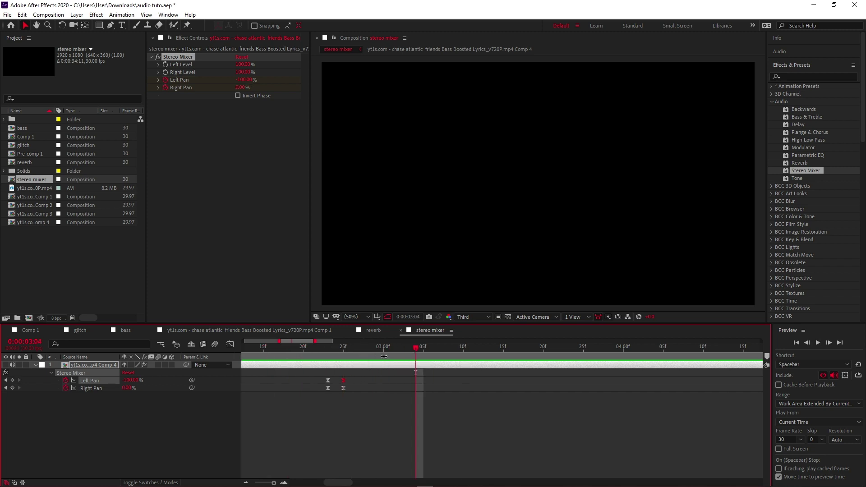
shift+click(343, 388)
key(ctrl+c)
key(ctrl+v)
key(Page_Down)
key(Page_Down)
key(Page_Down)
At 3:07 set Left Pan to 0 and Right Pan to 100, then preview.
click(130, 380)
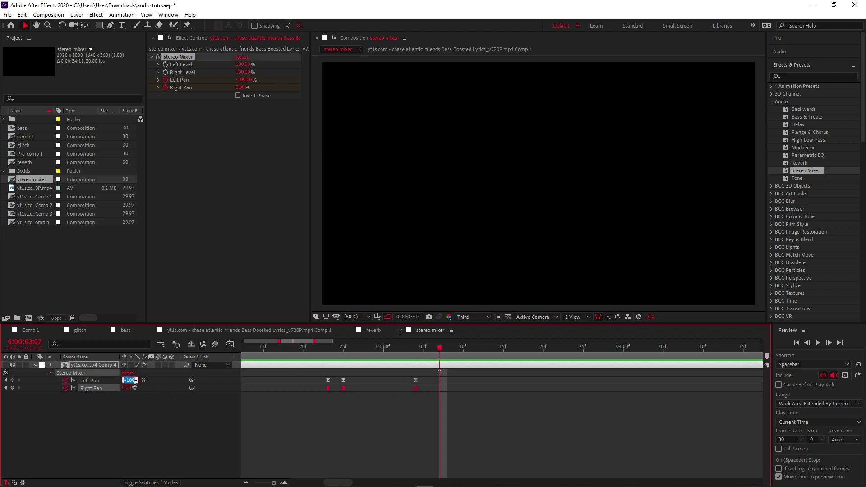
text(0)
key(Return)
click(128, 388)
text(1)
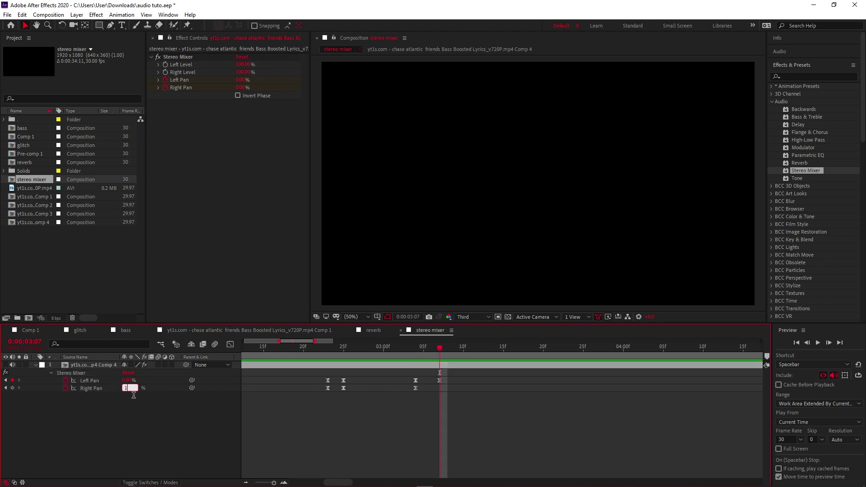
key(Return)
key(space)
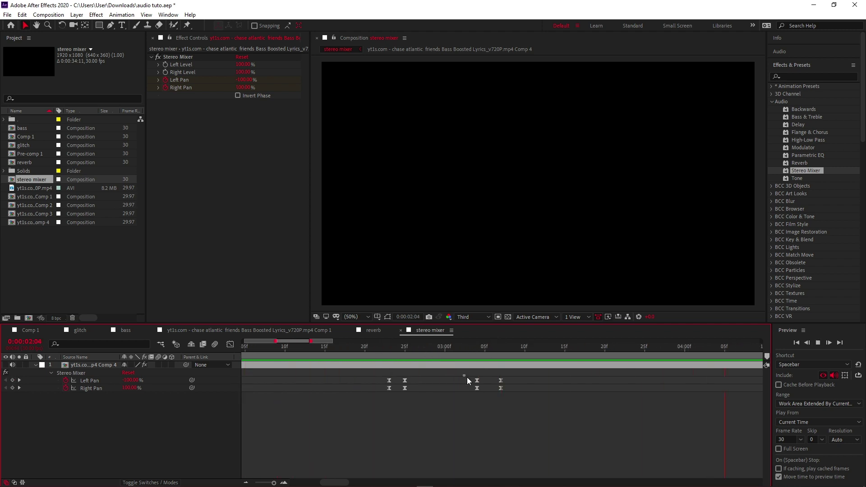
click(470, 348)
Retime the later Left and Right Pan keyframe pair, moving it earlier, and preview the swing.
mouse_move(471, 375)
mouse_down()
mouse_move(486, 388)
mouse_move(530, 379)
mouse_move(526, 386)
mouse_up()
click(529, 383)
click(512, 394)
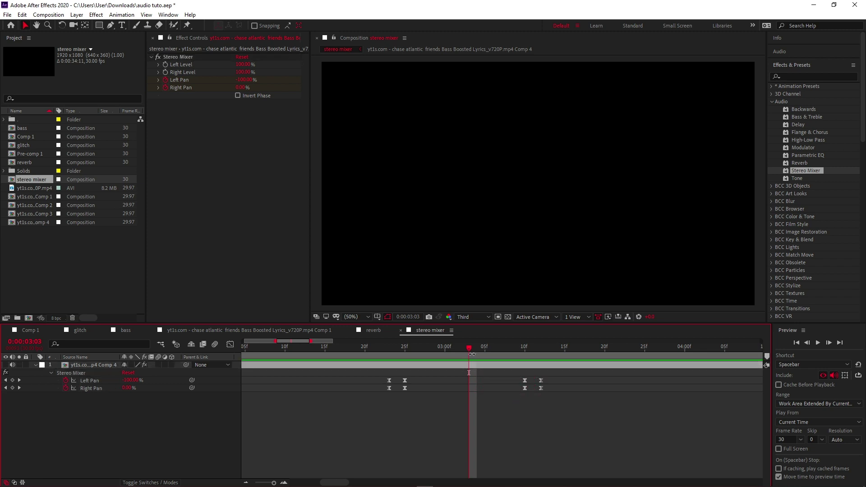
click(412, 350)
key(space)
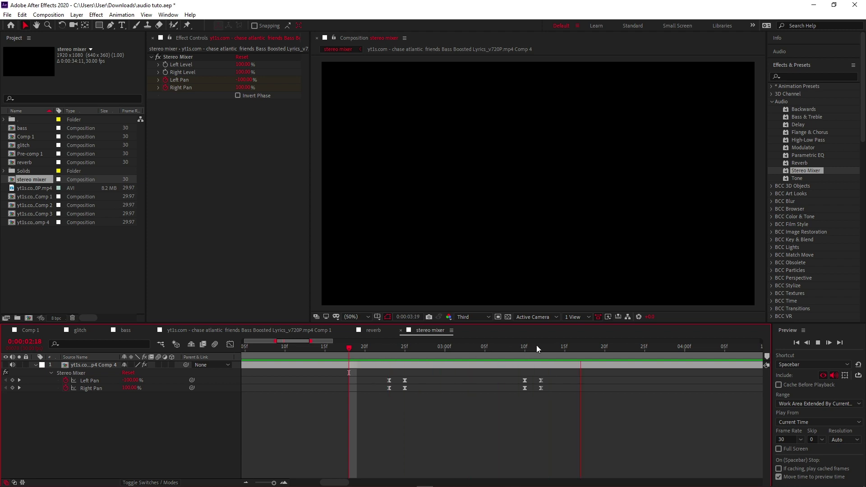
click(537, 346)
click(526, 384)
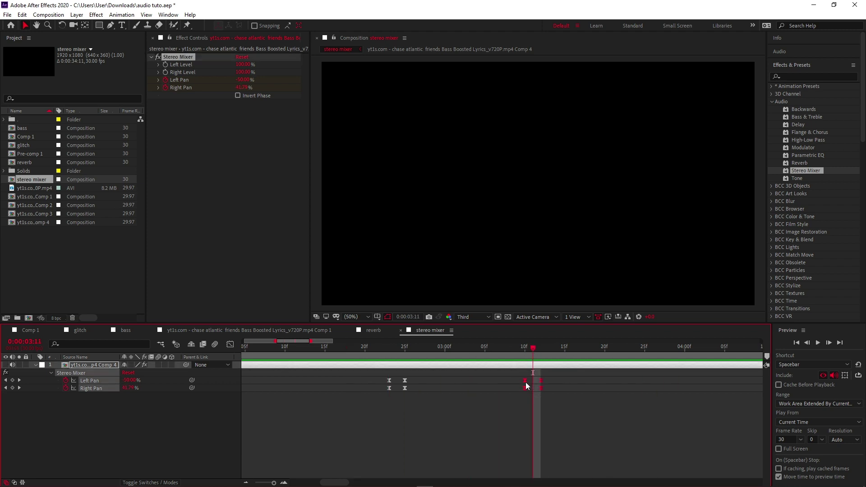
drag(526, 386, 491, 390)
click(496, 401)
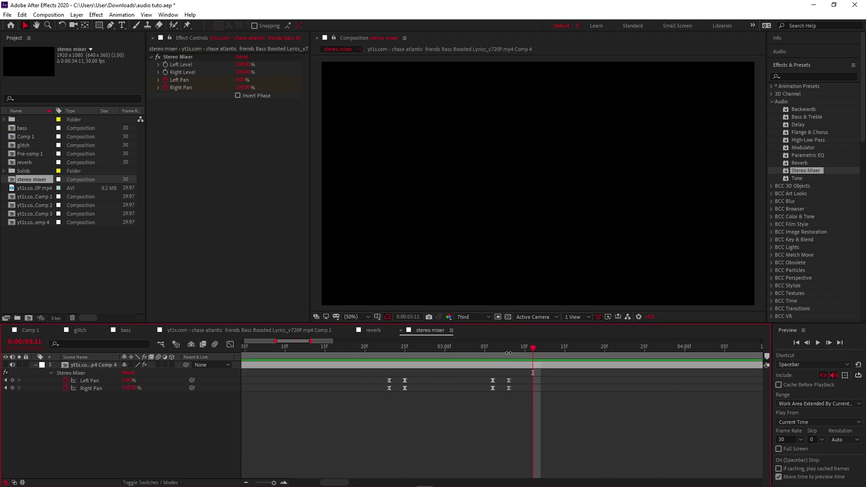
key(space)
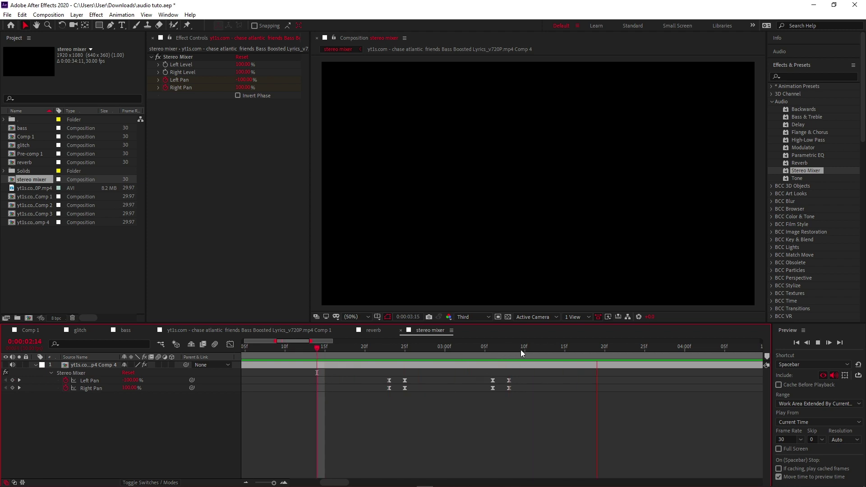
key(space)
Copy the first pan keyframe pair and paste it at about 3:21.
click(608, 344)
drag(410, 375, 375, 391)
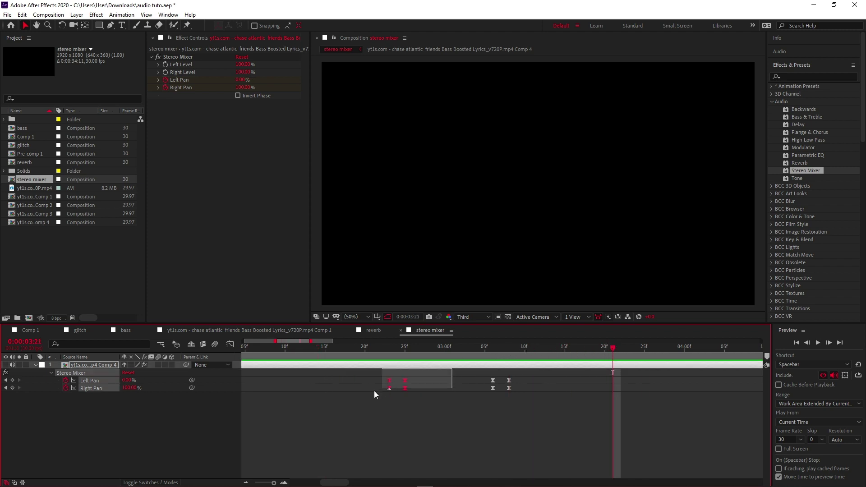
key(ctrl+c)
key(ctrl+v)
key(space)
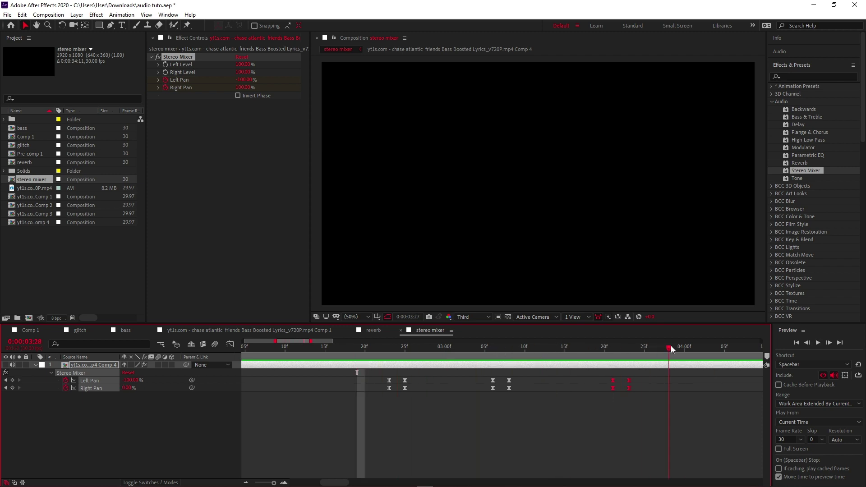
key(space)
Paste another copy of the pan keyframe pair, then play the whole stereo mixer comp from the start.
drag(543, 370, 475, 385)
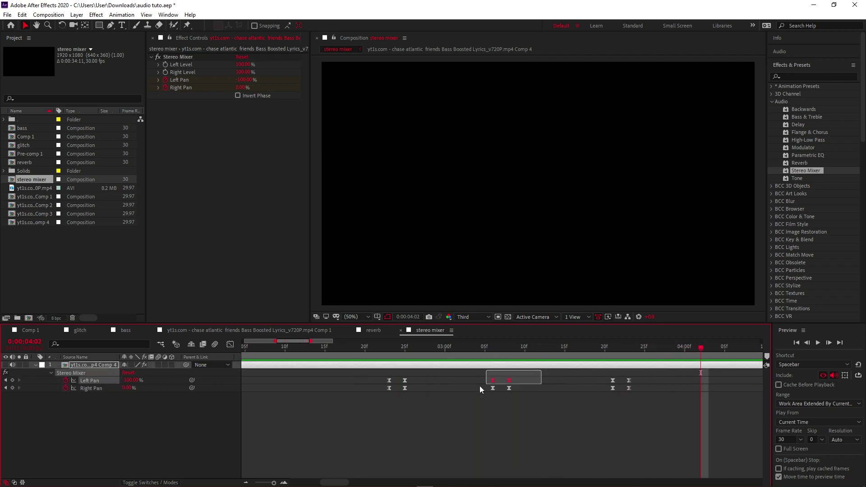
key(ctrl+c)
key(ctrl+v)
key(space)
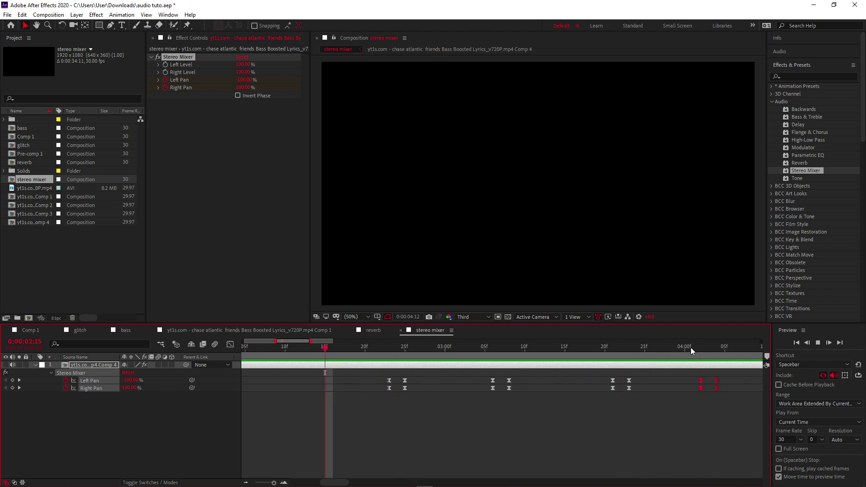
key(minus)
key(minus)
key(Home)
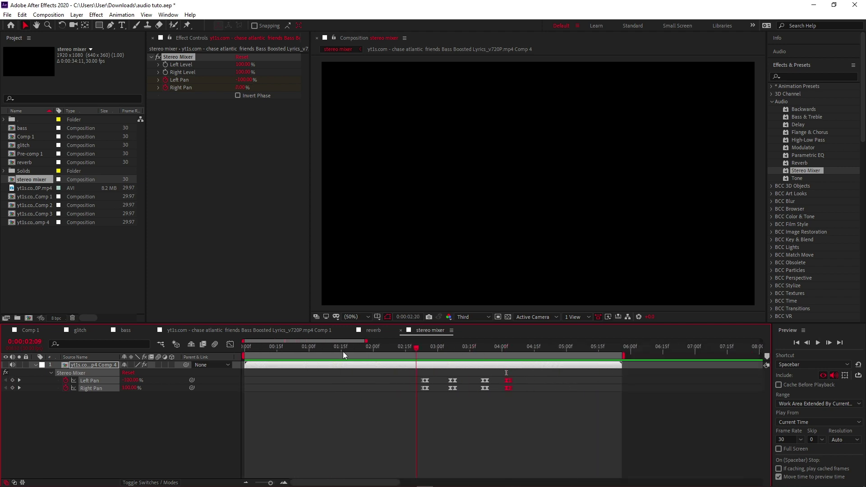
key(space)
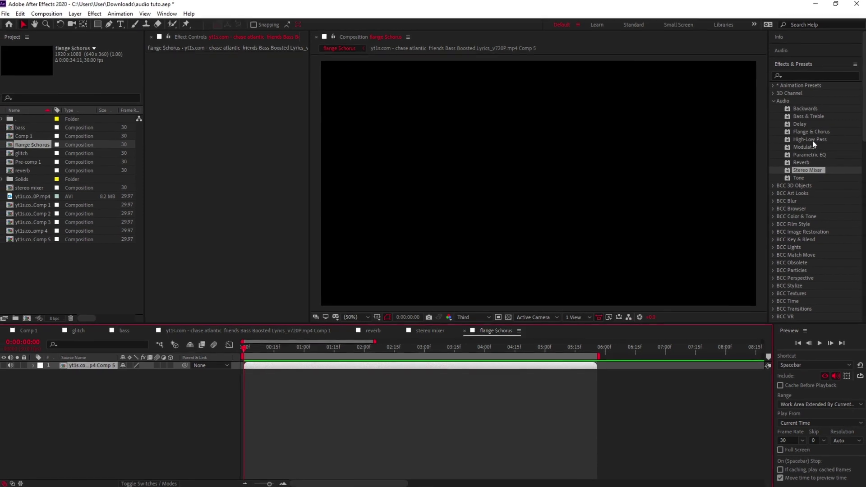
Apply Flange & Chorus to the song layer with Voice Separation Time 4 and preview.
drag(808, 132, 481, 365)
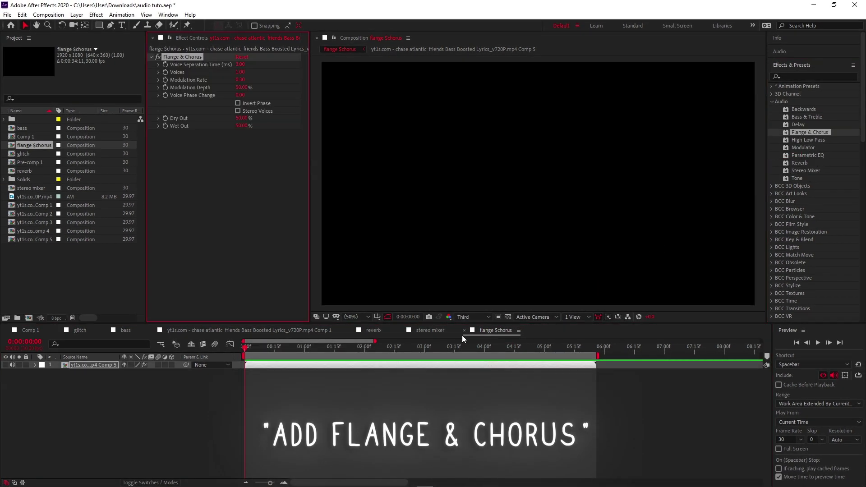
click(248, 65)
text(4)
key(Return)
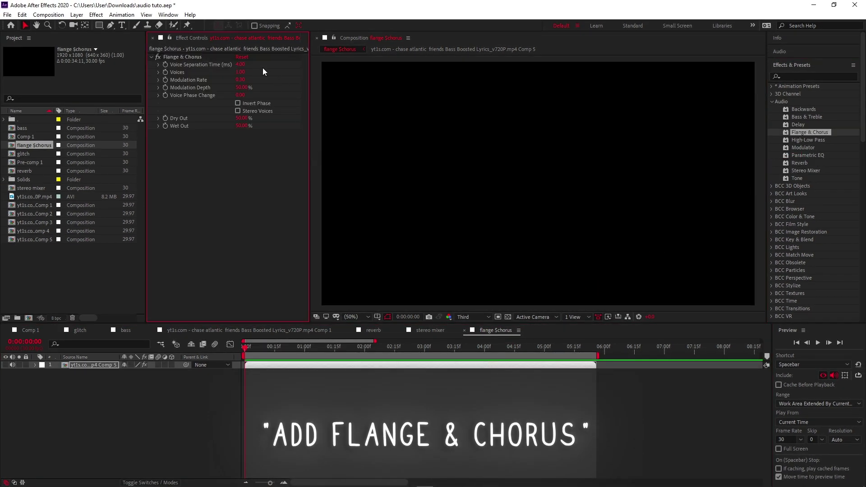
key(space)
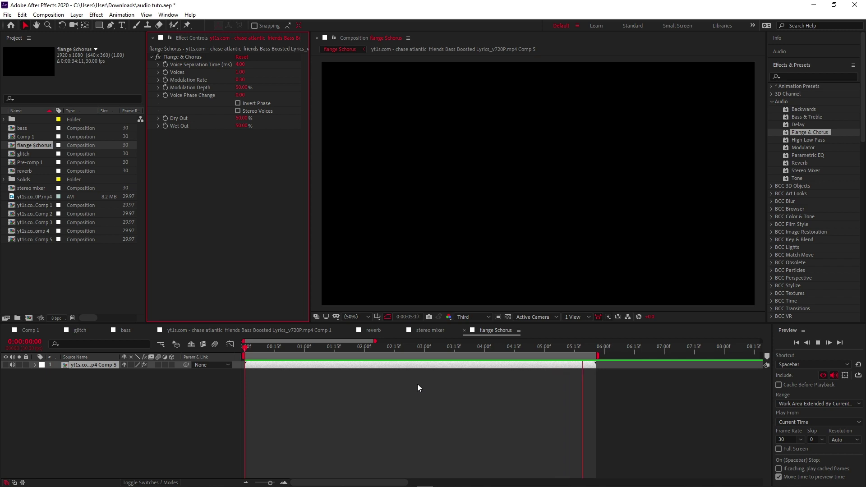
click(308, 348)
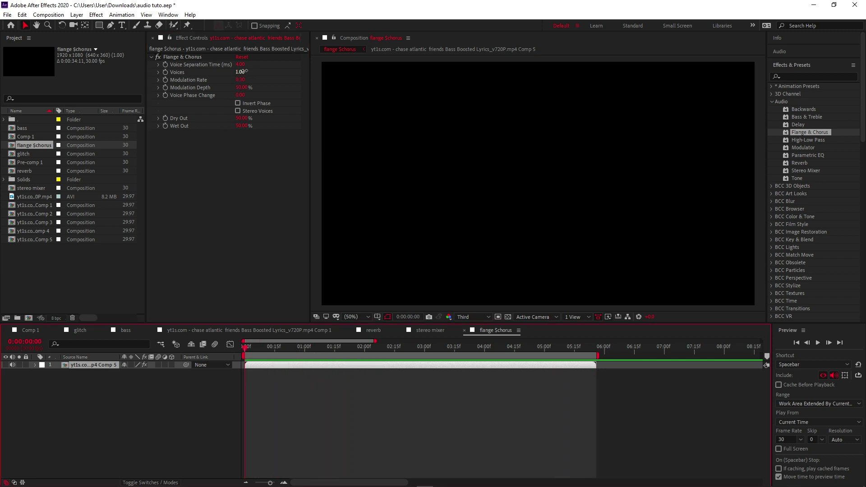
Raise Voice Separation Time to 12 and preview the stronger flange.
click(244, 72)
text(12)
key(Return)
key(space)
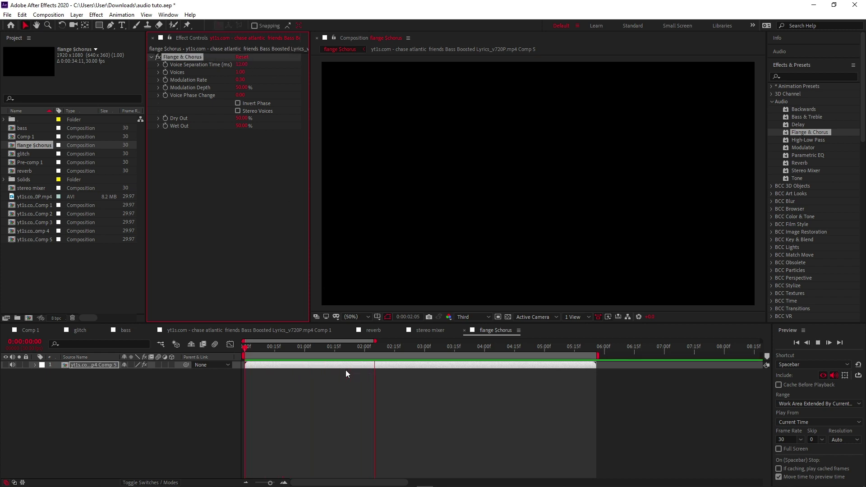
click(380, 348)
Return Voice Separation Time to 4.00 and preview the flanged audio.
click(175, 212)
click(259, 395)
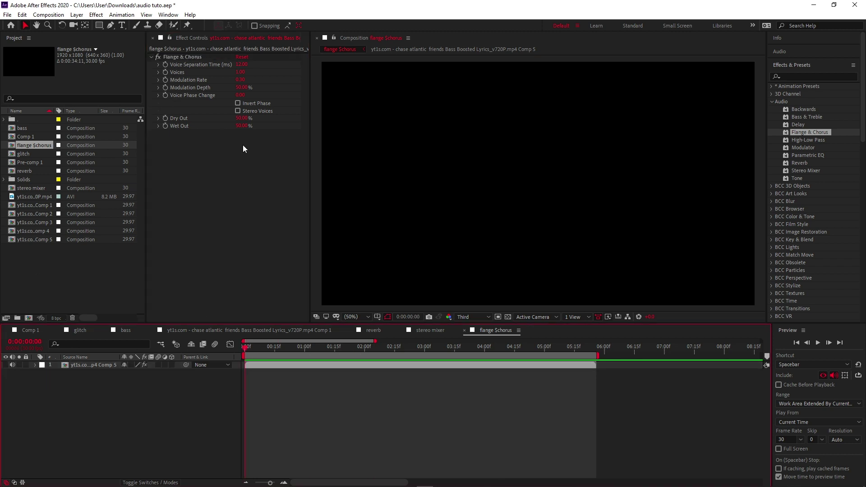
click(243, 66)
text(4)
key(Return)
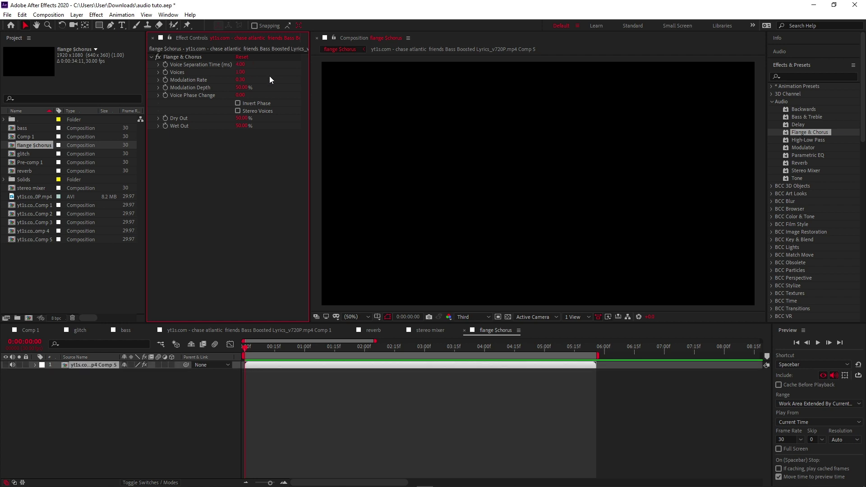
click(317, 399)
key(space)
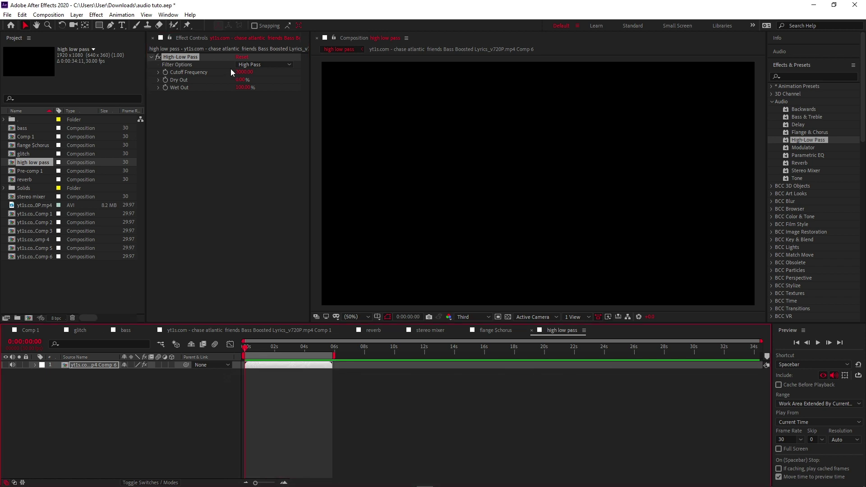
Switch the High-Low Pass filter to Low Pass and preview it.
click(252, 65)
click(254, 85)
key(space)
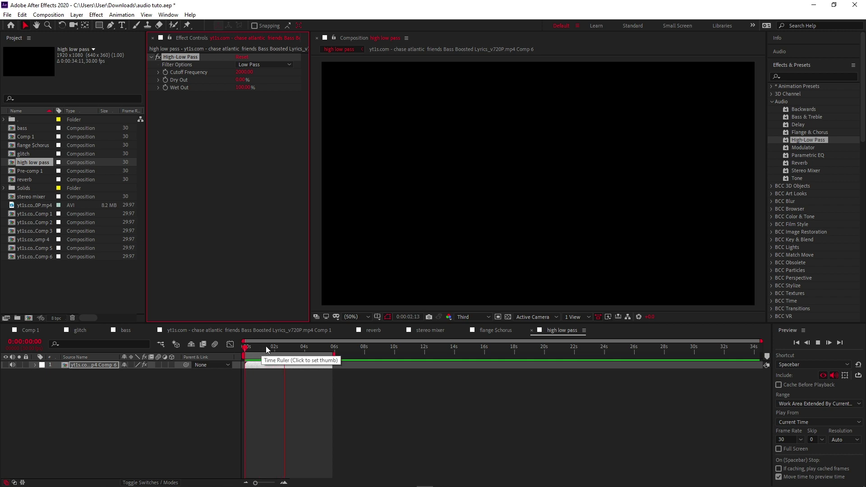
key(space)
Raise Dry Out to 373% and start the work area at the chosen time.
drag(242, 80, 325, 80)
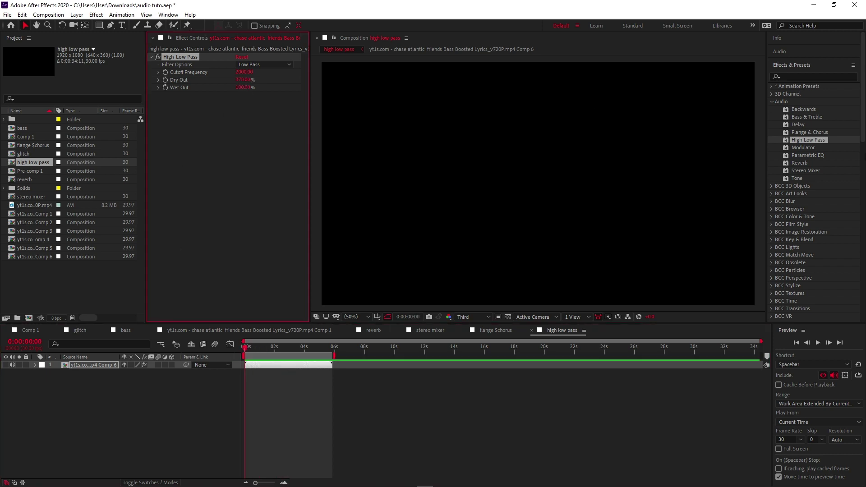
key(space)
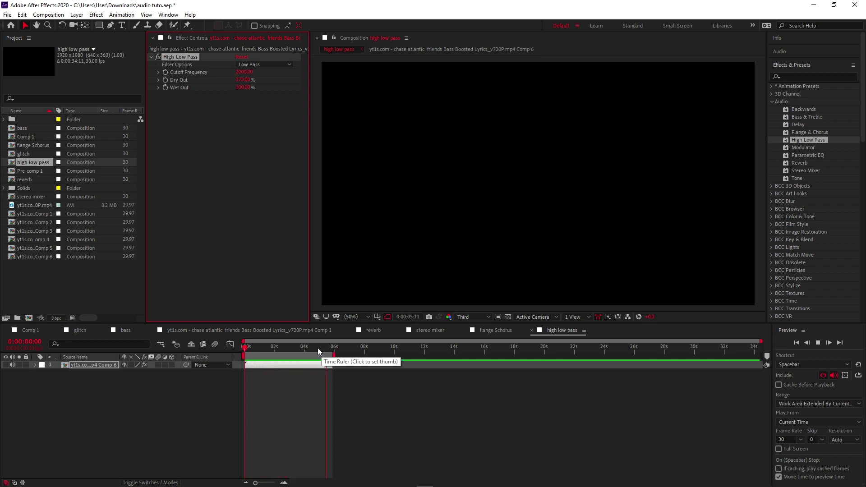
click(291, 348)
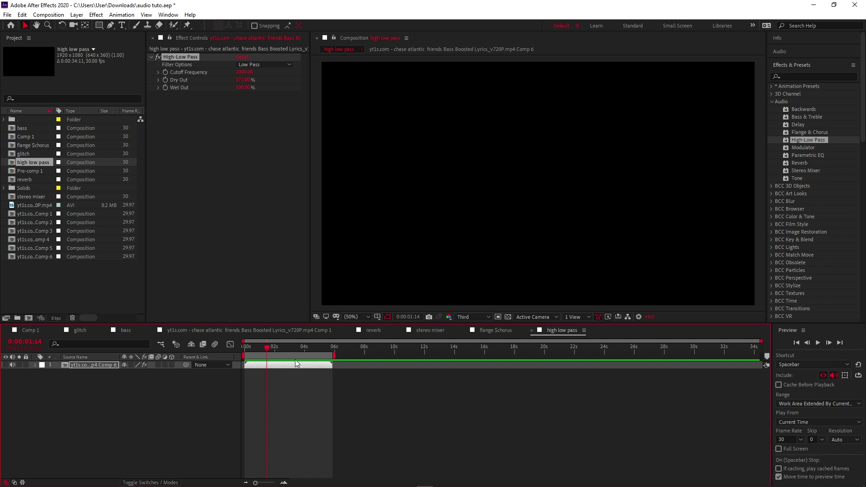
key(b)
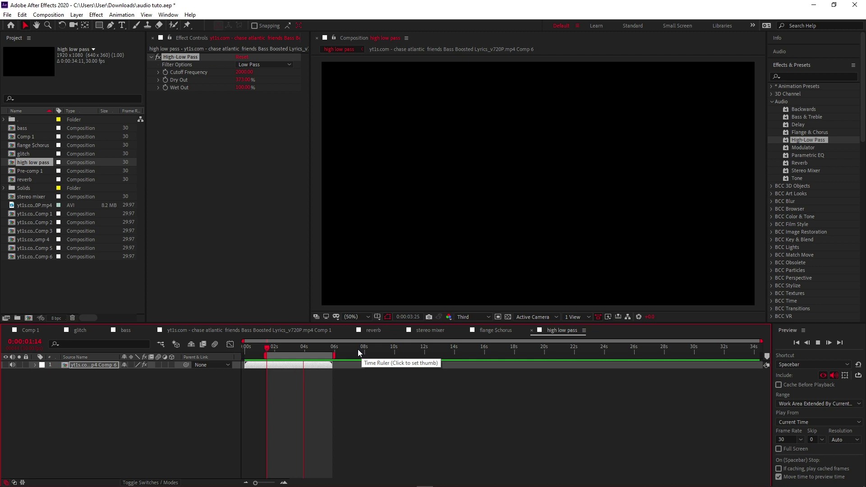
key(space)
Restore the song layer in the high low pass comp and extend its end to about 12 seconds.
double_click(319, 364)
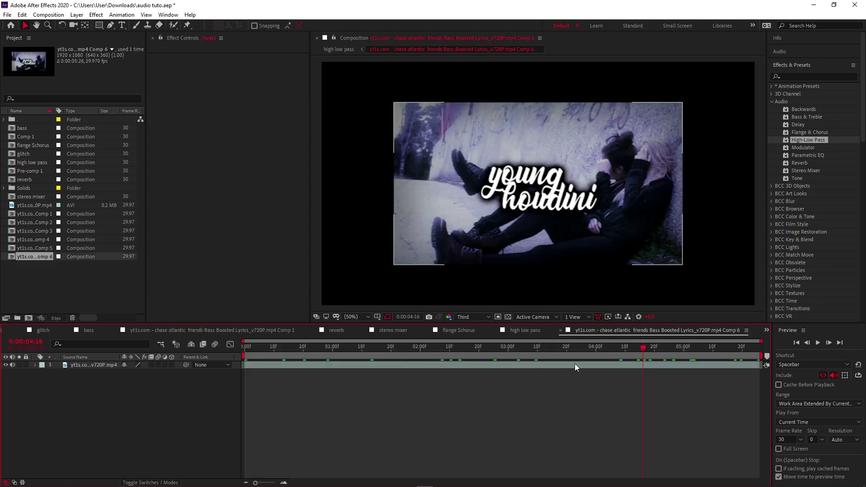
click(350, 55)
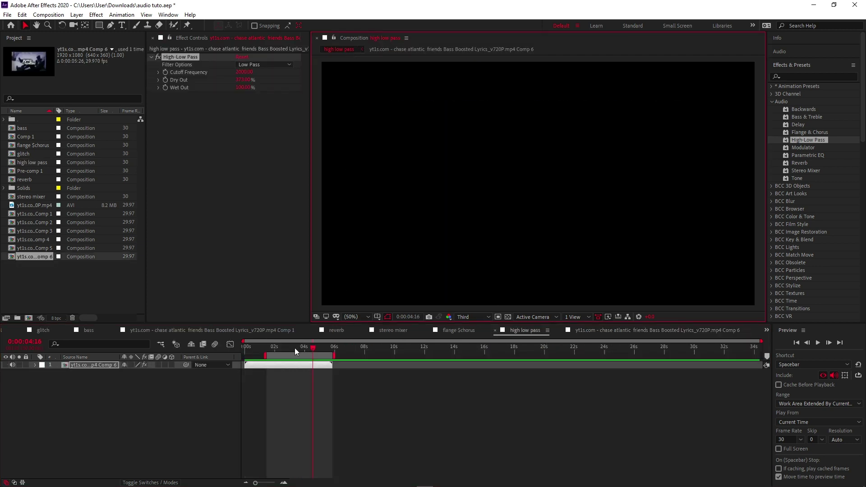
click(248, 364)
key(Delete)
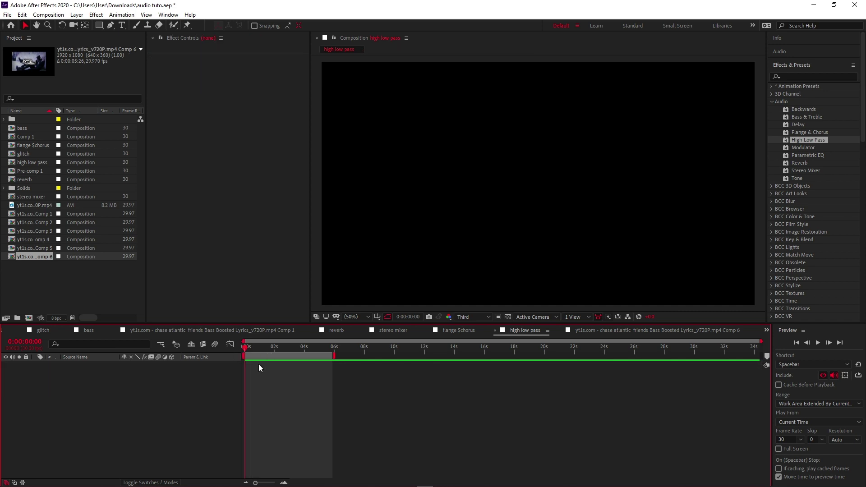
key(ctrl+z)
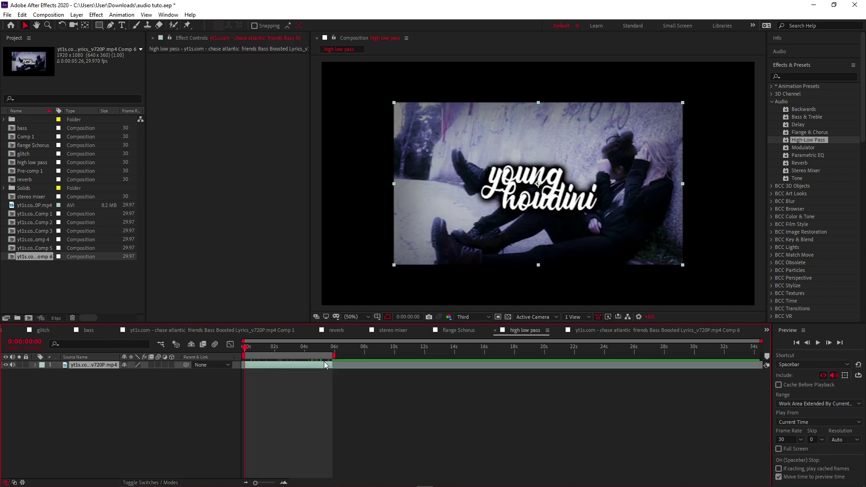
drag(337, 367, 422, 358)
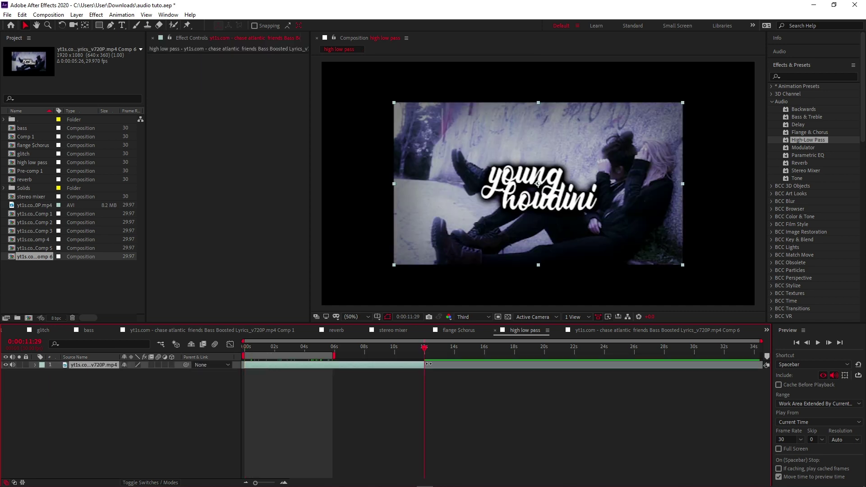
key(Home)
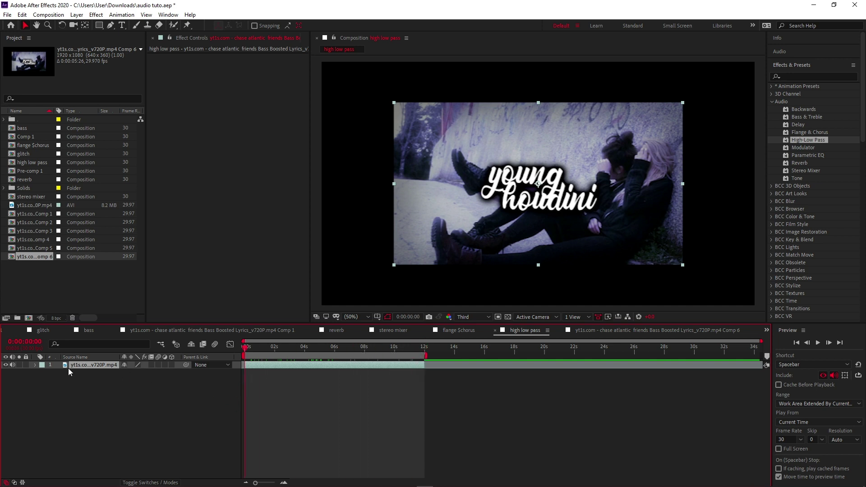
Select the song layer and bring up the Pre-compose dialog with Ctrl+Shift+C.
click(6, 365)
key(ctrl+shift+c)
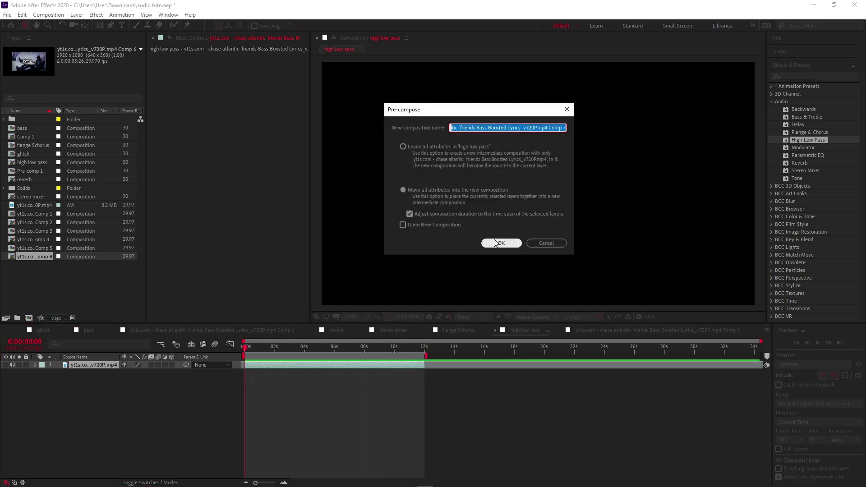
click(526, 243)
key(ctrl+shift+c)
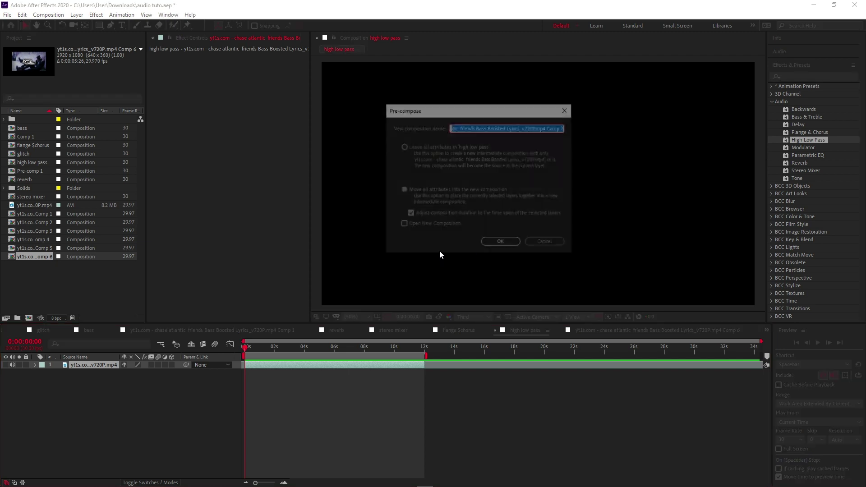
Confirm the precomposition and apply High-Low Pass to the precomposed layer.
click(501, 243)
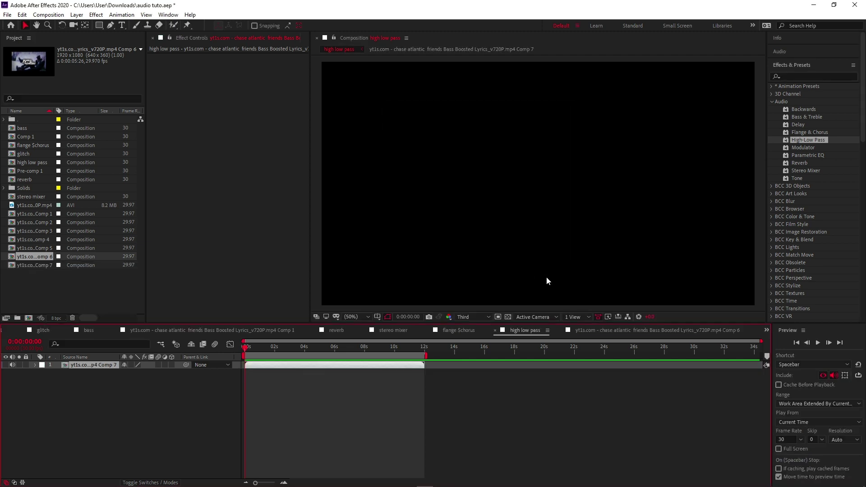
drag(808, 139, 407, 337)
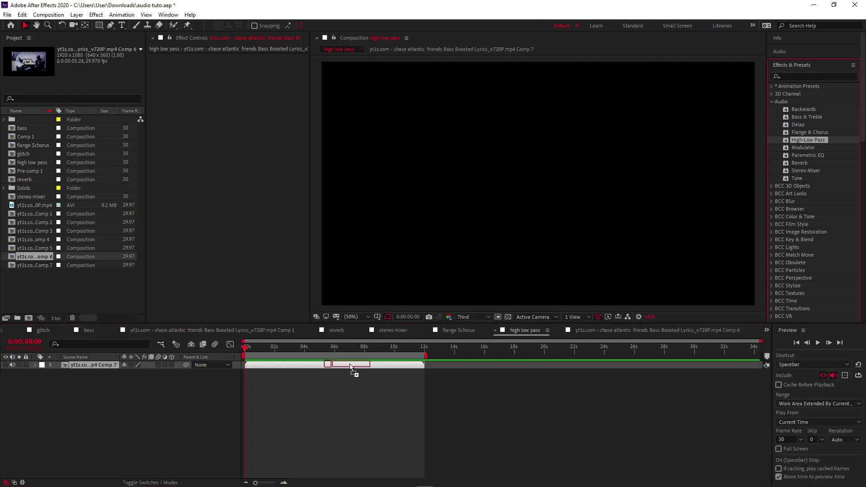
drag(350, 363, 268, 165)
key(space)
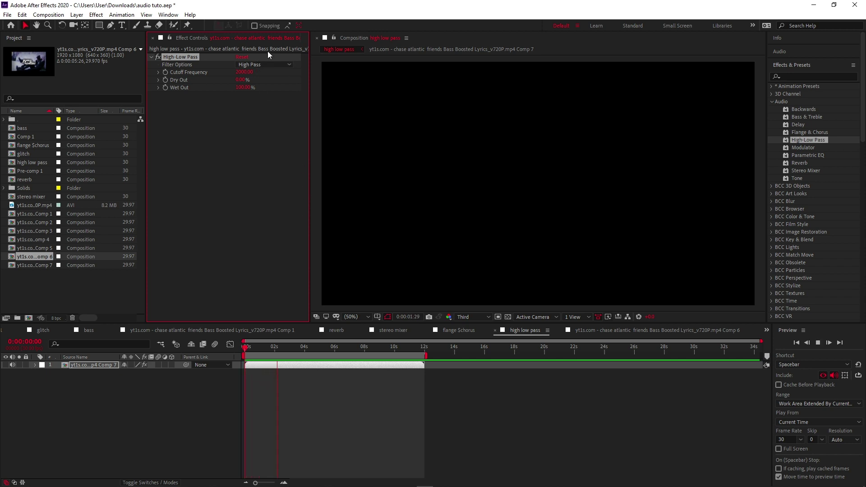
click(254, 347)
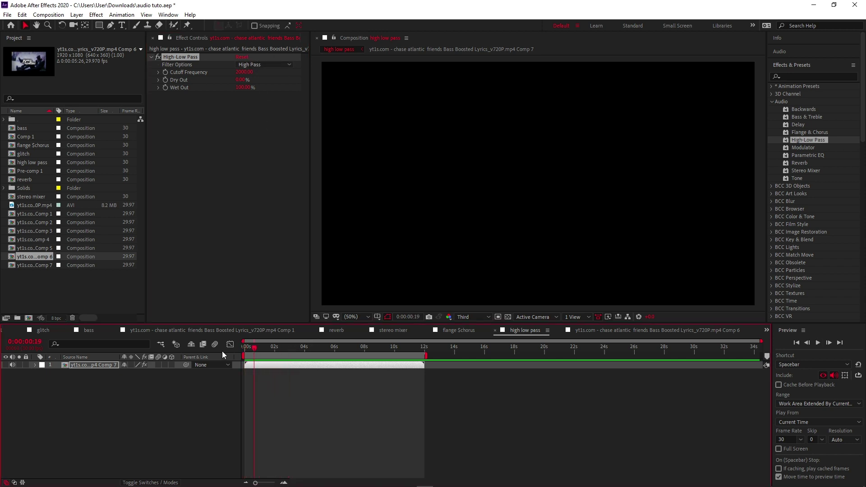
Set the filter to Low Pass, raise Dry Out to 400%, and boost Wet Out.
click(264, 64)
click(258, 83)
click(291, 348)
drag(259, 346, 246, 345)
drag(272, 82, 314, 82)
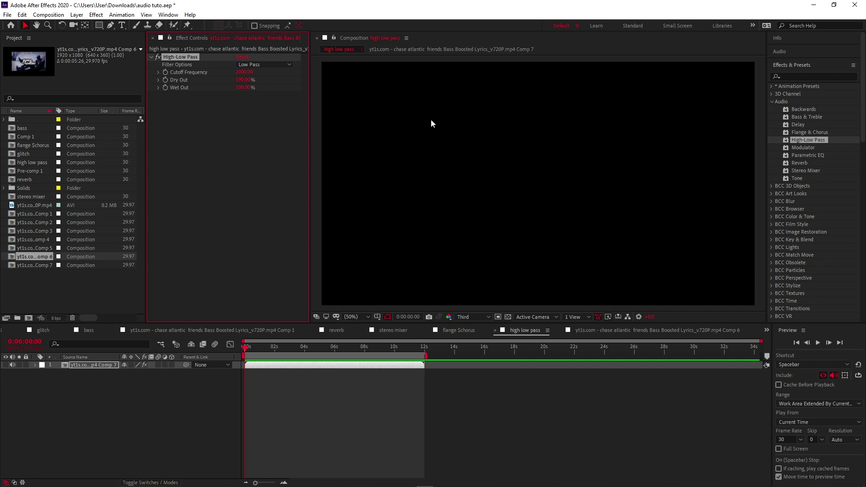
drag(256, 80, 590, 87)
drag(252, 88, 502, 116)
Apply Delay with a 540 ms Delay Time and start keyframing Delay Amount, moving to 1:18.
click(368, 347)
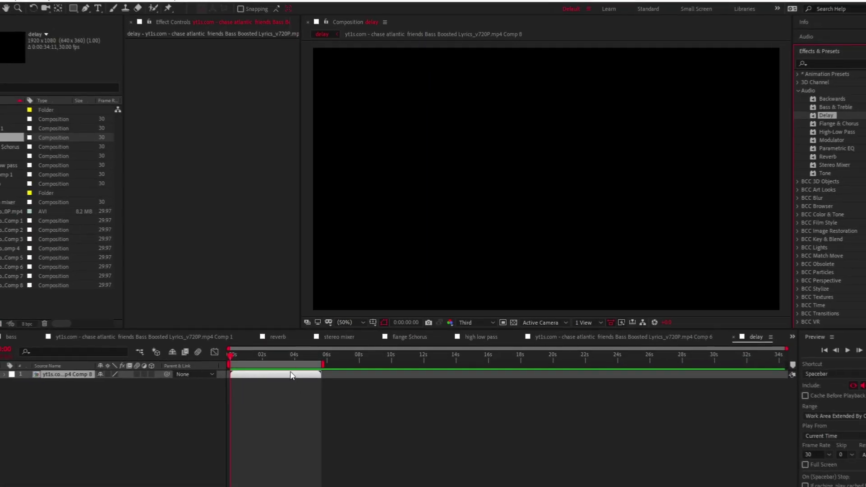
drag(282, 382, 282, 384)
drag(247, 66, 247, 80)
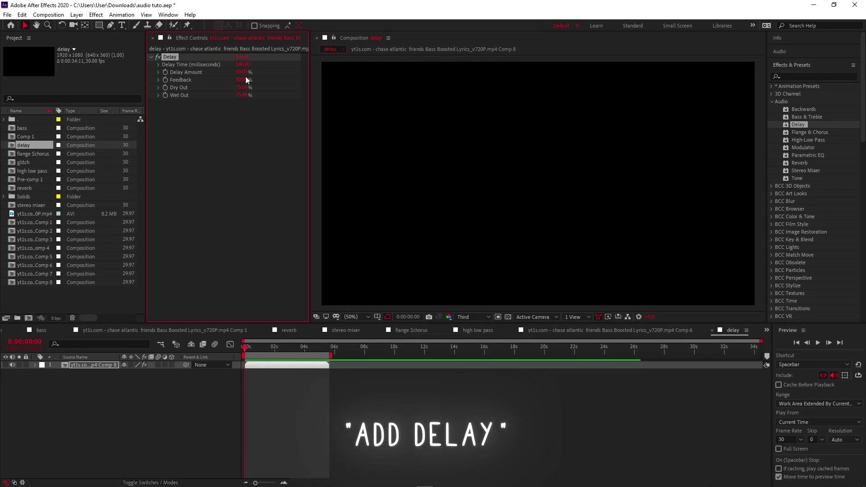
click(282, 350)
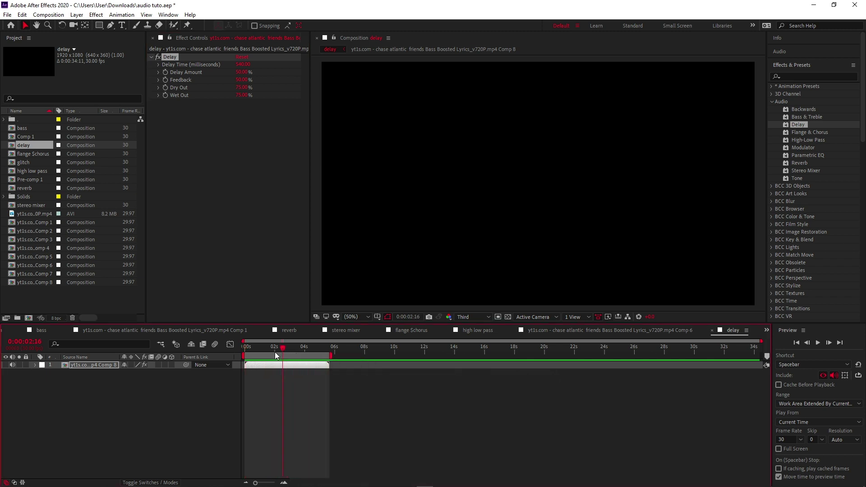
click(165, 72)
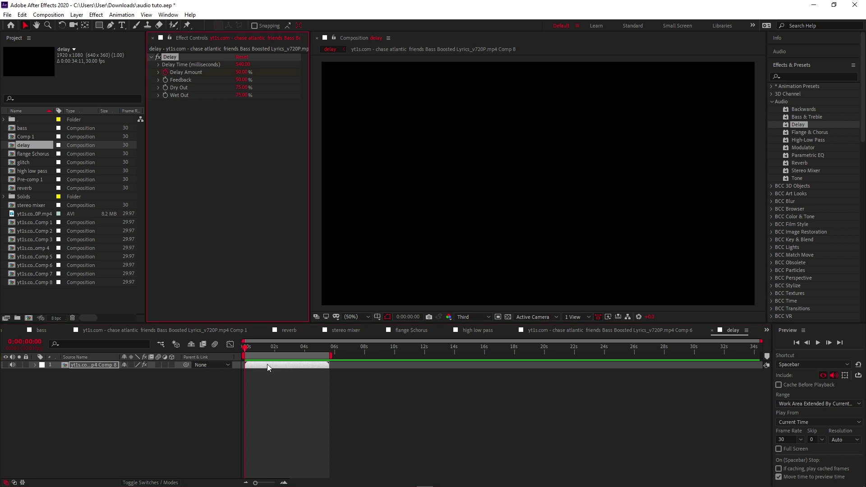
click(269, 350)
Set Delay Amount to 0% at 1:18, easy-ease both keyframes, and shift them in time.
drag(242, 72, 216, 73)
key(u)
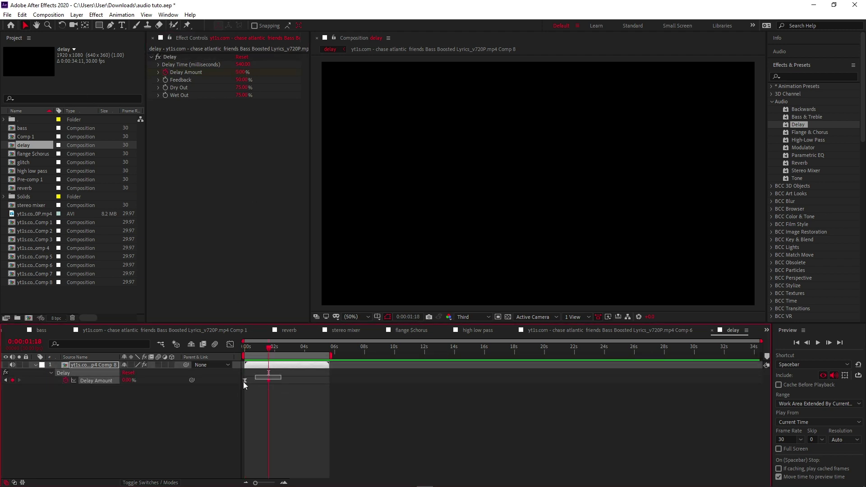
drag(243, 381, 277, 387)
key(F9)
click(245, 347)
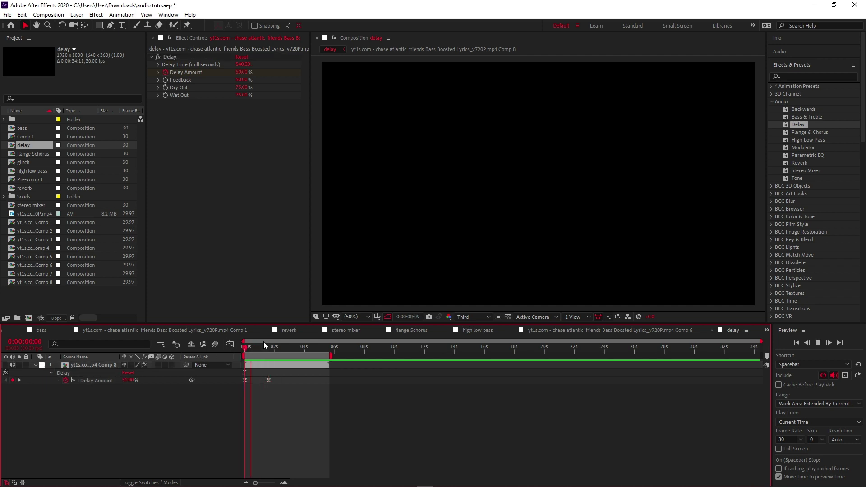
mouse_move(269, 375)
mouse_down()
mouse_move(244, 383)
mouse_move(266, 380)
mouse_up()
click(274, 348)
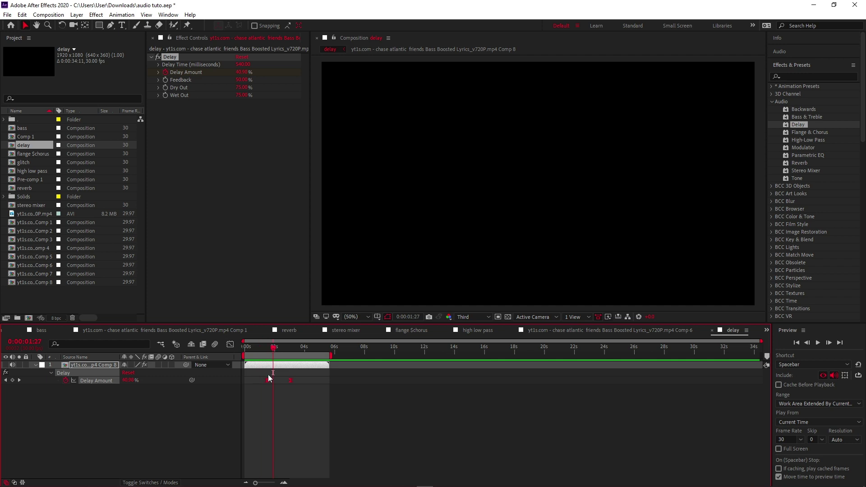
Preview the Delay Amount fade from the start of the clip.
key(space)
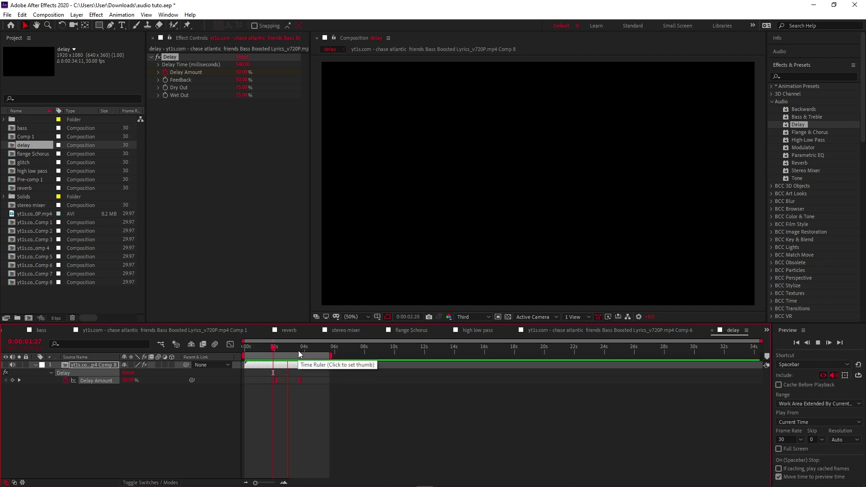
click(335, 365)
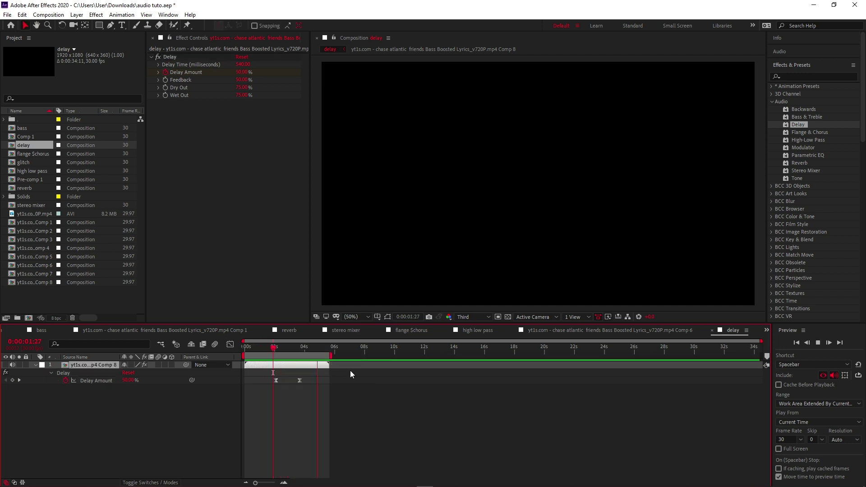
click(351, 374)
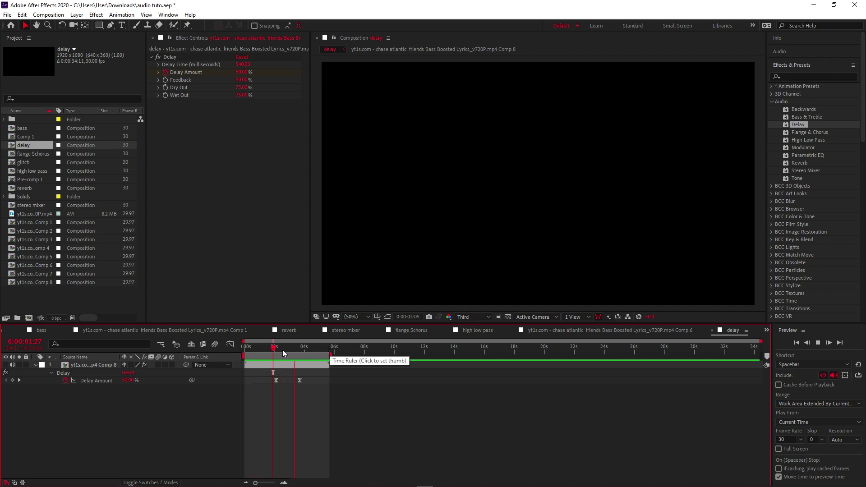
drag(283, 350, 225, 356)
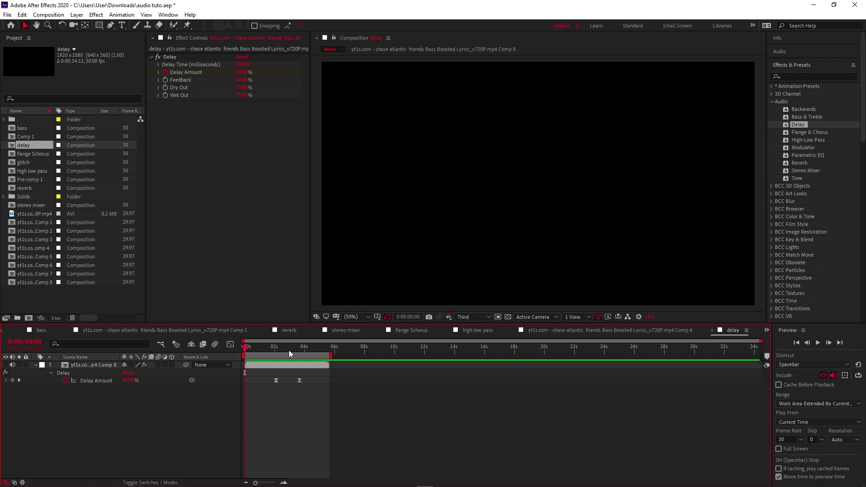
key(space)
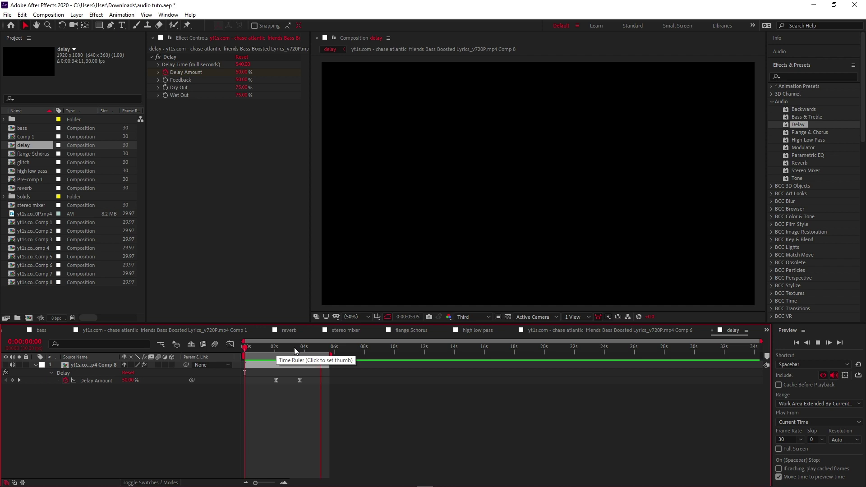
key(space)
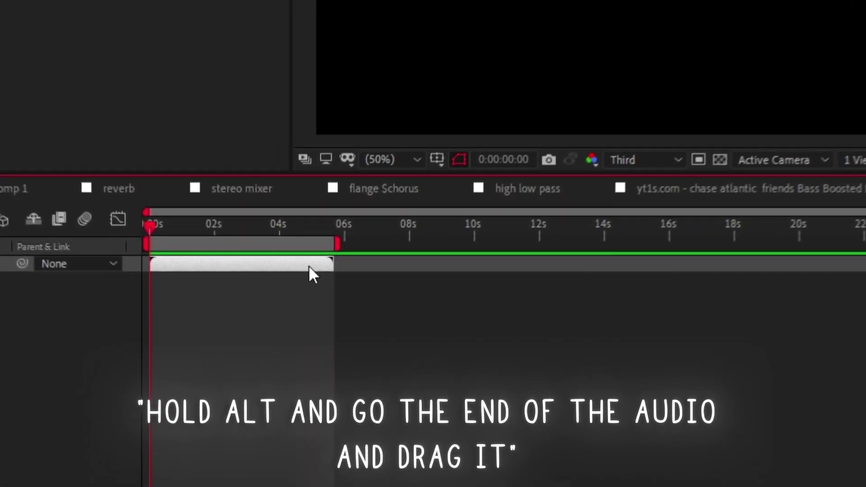
Stretch the song layer to roughly 7–8 seconds and preview the slowed audio.
mouse_move(331, 247)
mouse_down()
mouse_move(405, 210)
mouse_move(436, 208)
mouse_up()
drag(341, 182, 448, 190)
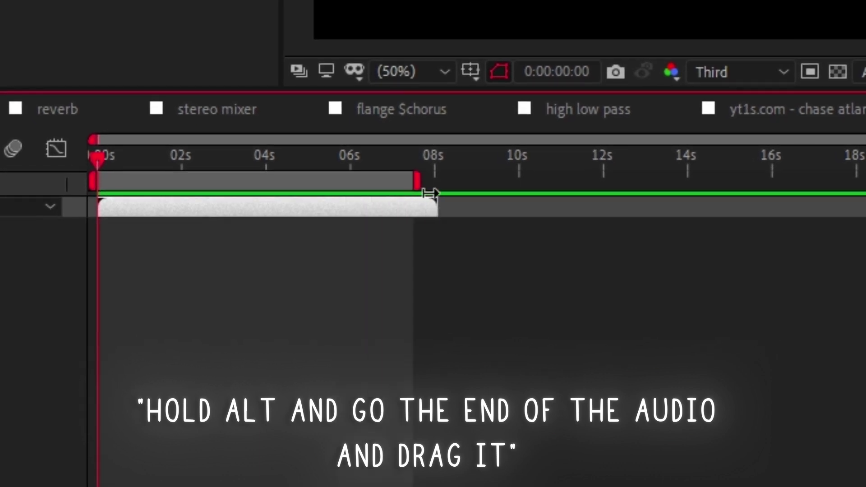
key(space)
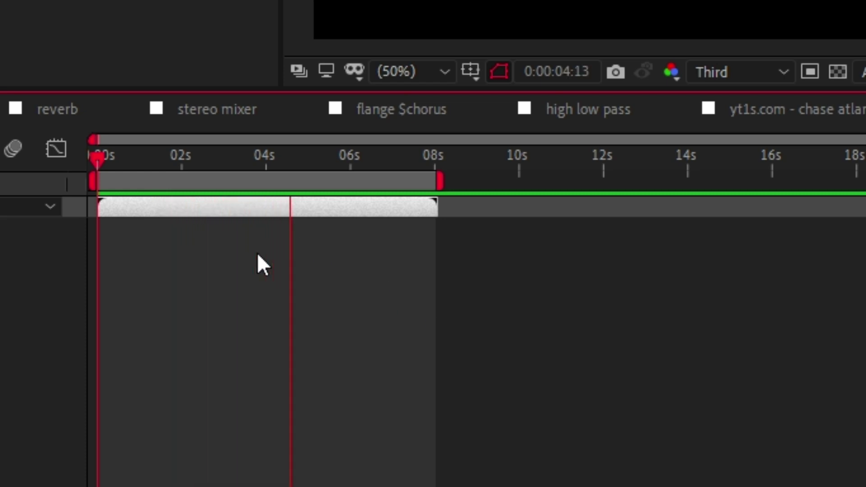
click(291, 158)
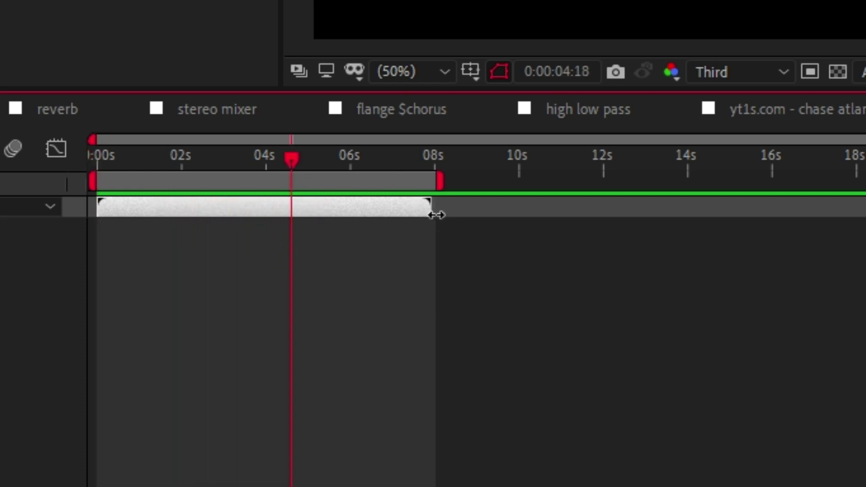
End the work area at the layer's end, trim both slightly, and preview the slowed clip.
key(o)
key(n)
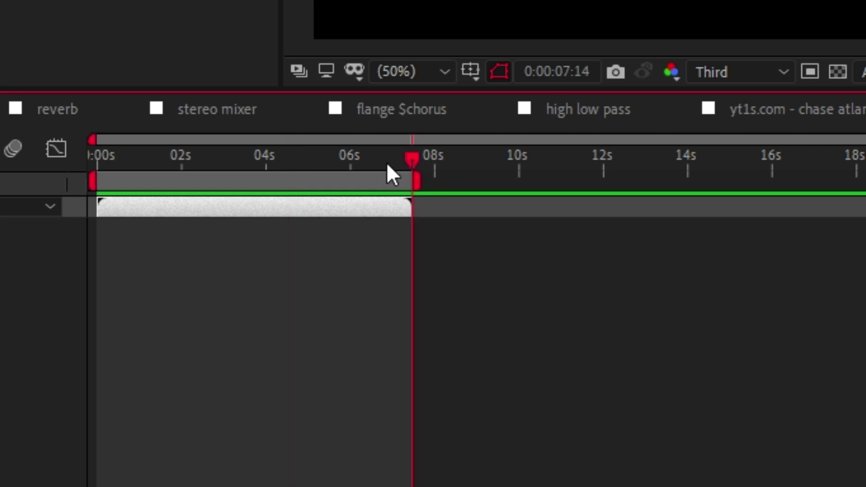
drag(386, 160, 240, 157)
key(space)
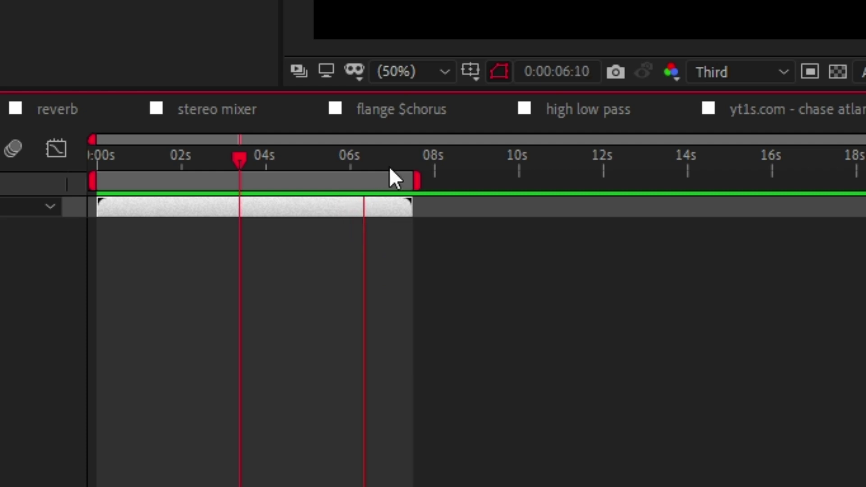
click(354, 158)
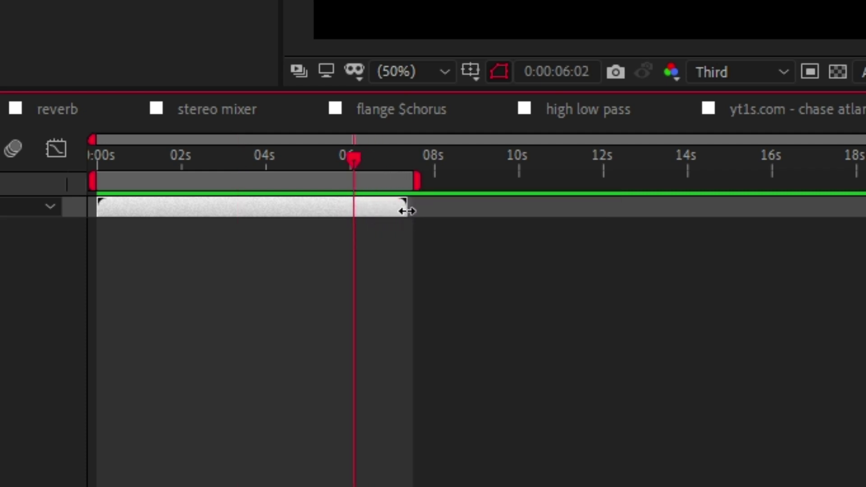
drag(428, 184, 411, 188)
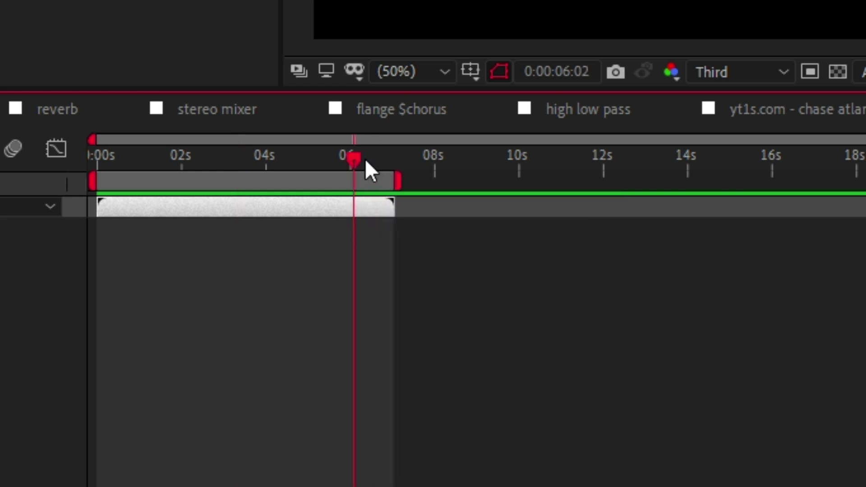
click(191, 158)
key(space)
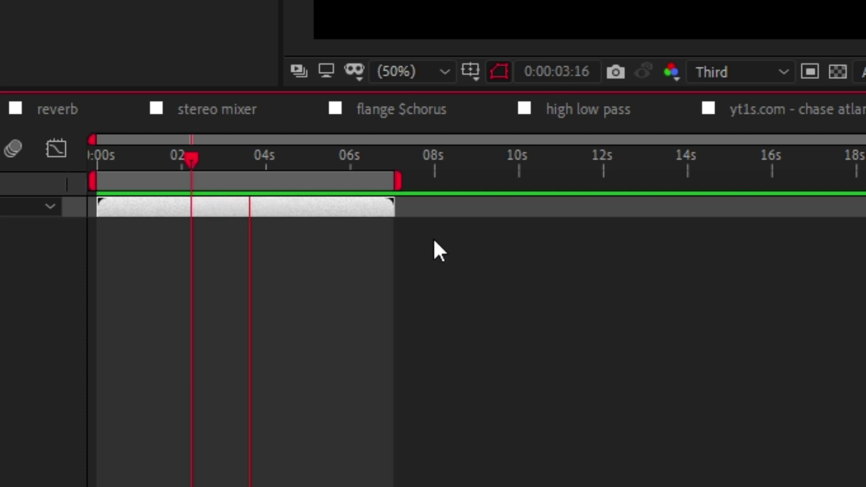